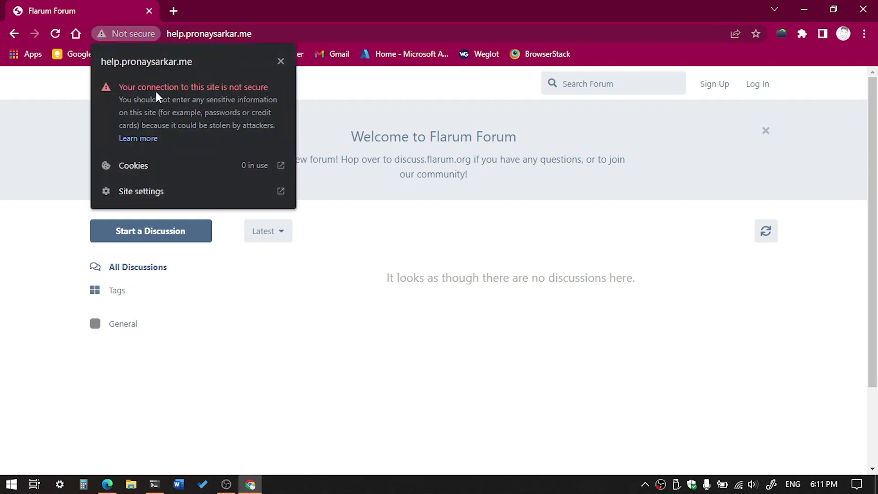
Inspect the 'Not secure' connection warning for help.pronaysarkar.me in the address bar
click(393, 120)
click(132, 36)
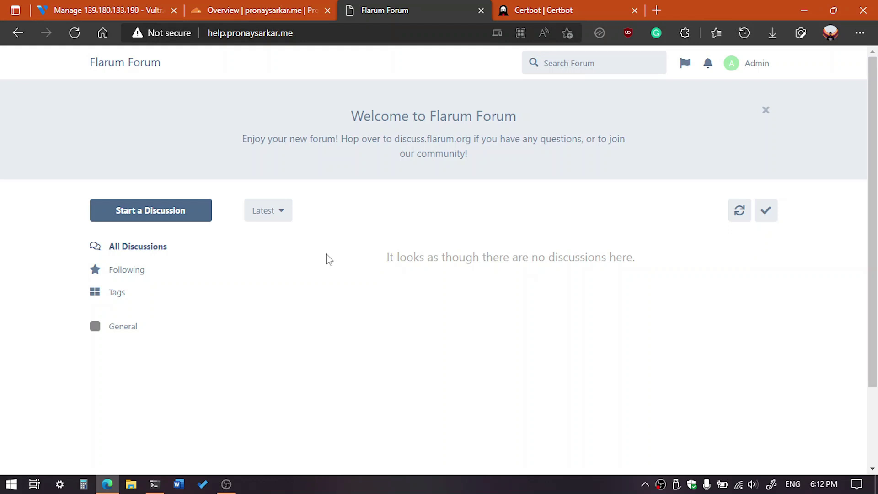
Review and dismiss the not-secure details, then switch to the Cloudflare Overview for pronaysarkar.me
click(167, 31)
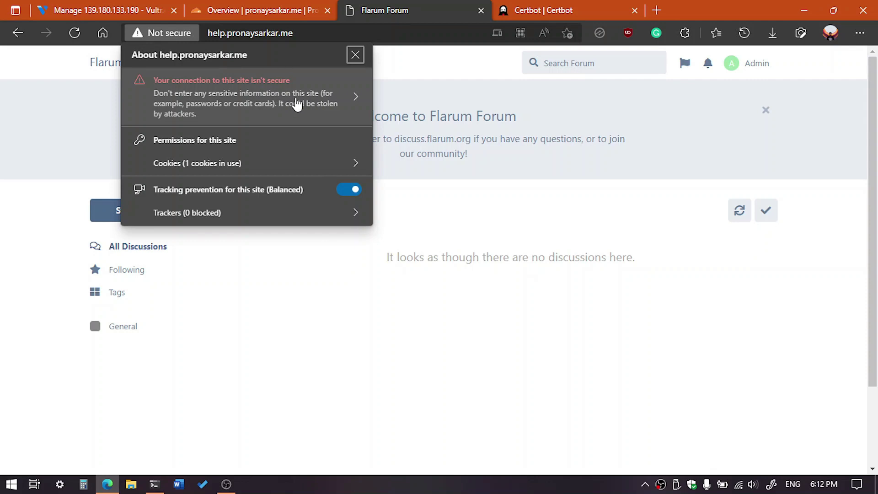
click(408, 88)
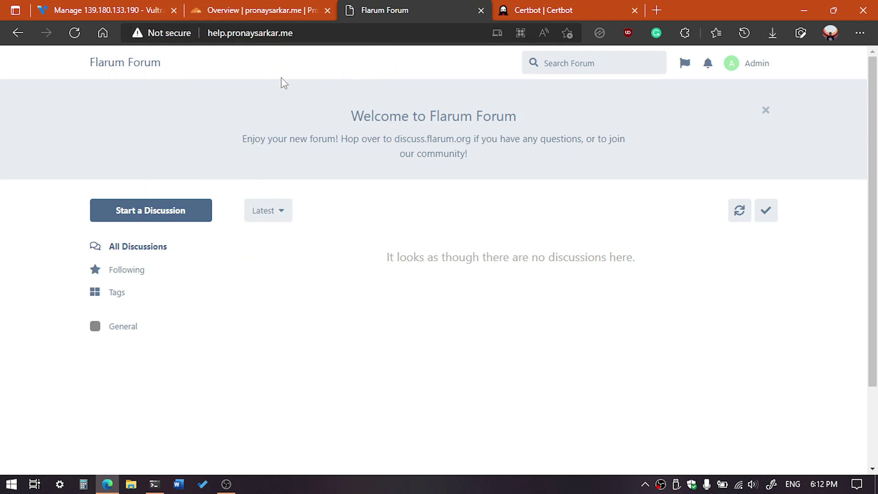
click(265, 10)
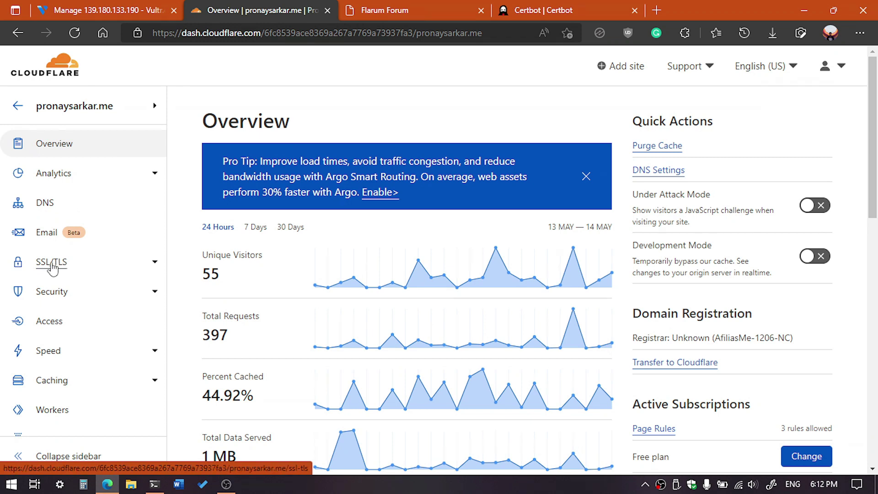
Set the pronaysarkar.me SSL/TLS encryption mode to Flexible and return to the forum's web address
click(44, 262)
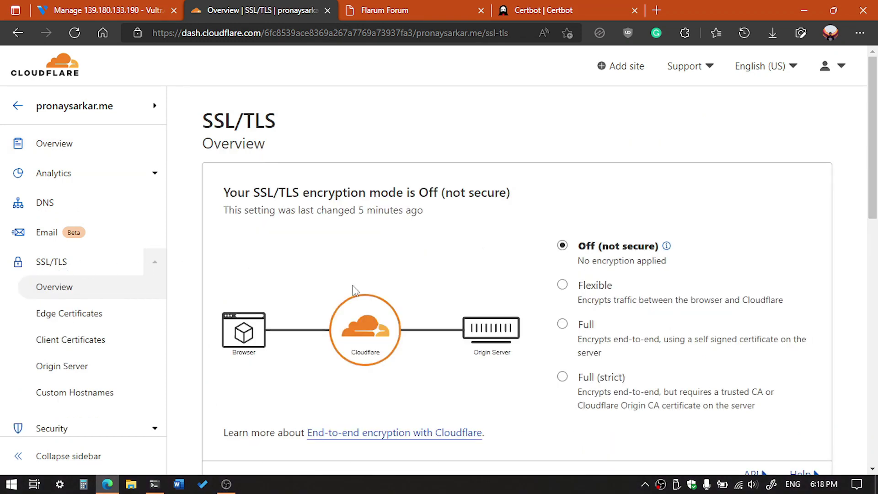
scroll(394, 290, down, 2)
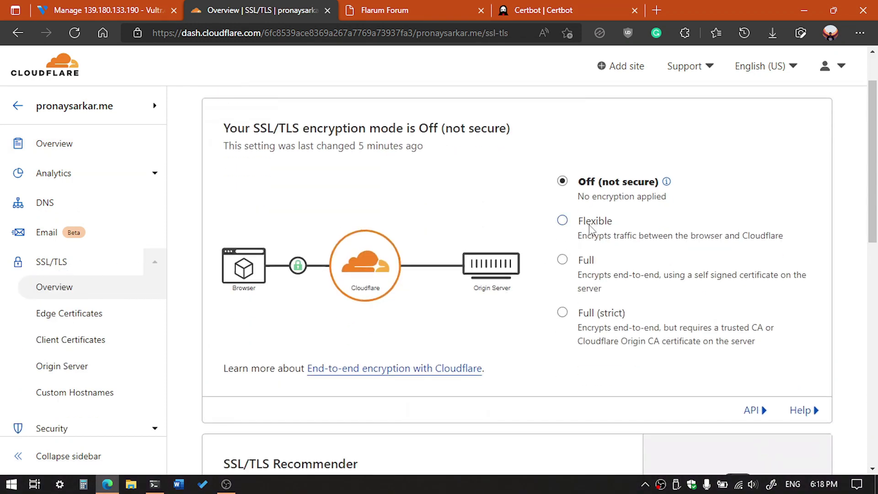
click(563, 221)
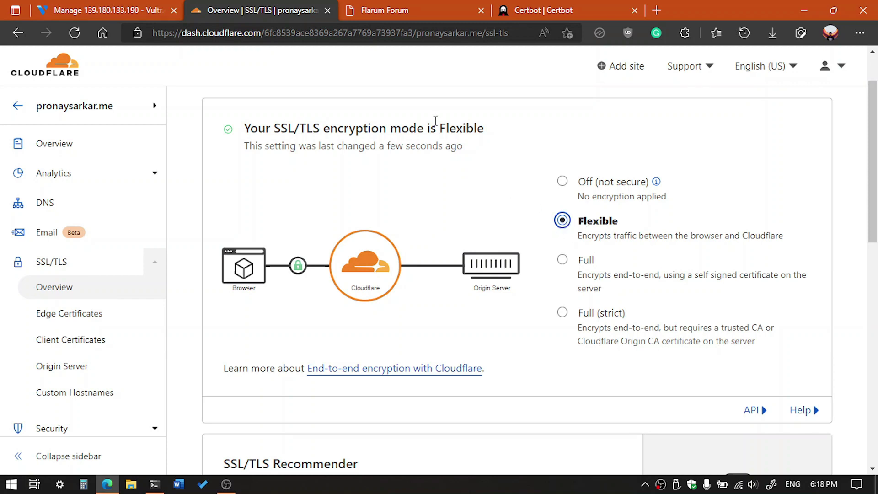
click(423, 9)
click(321, 31)
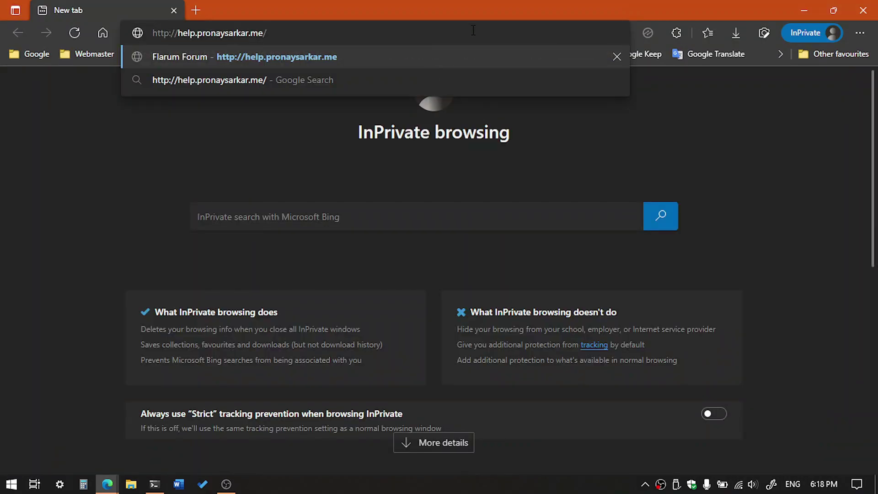
key(Return)
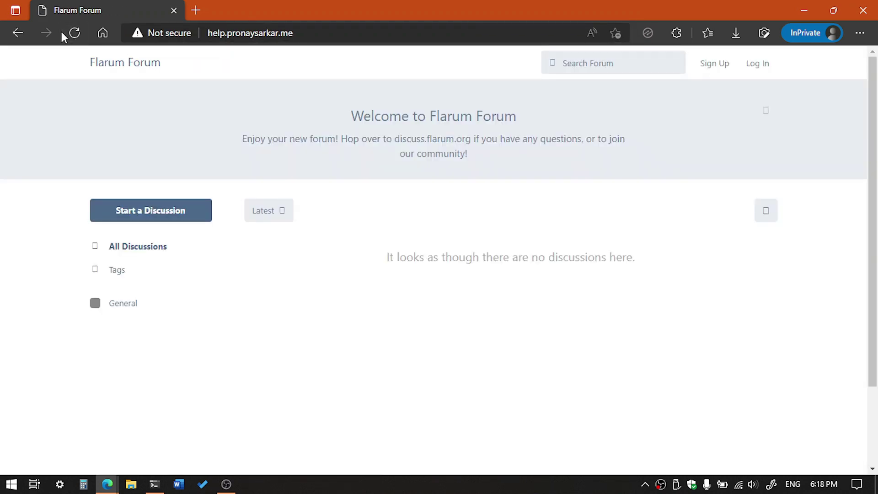
click(72, 34)
click(350, 31)
key(Home)
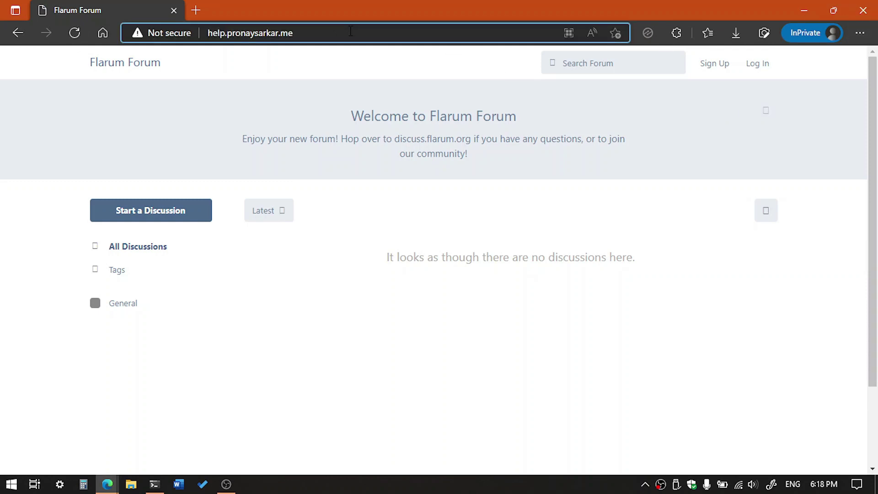
text(htt)
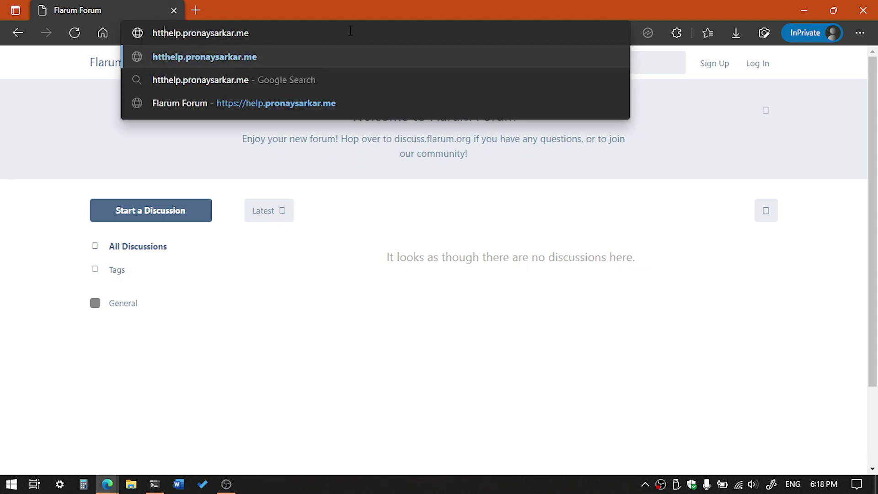
text(pd)
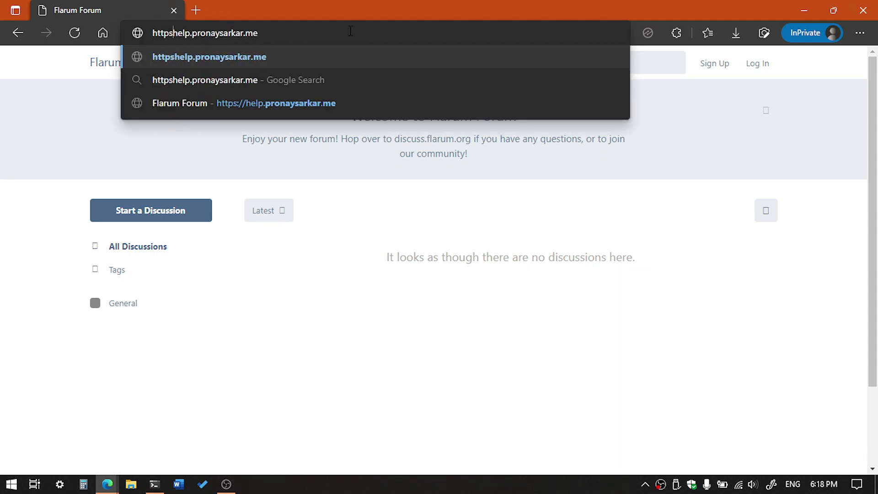
key(BackSpace)
text(s://)
key(Return)
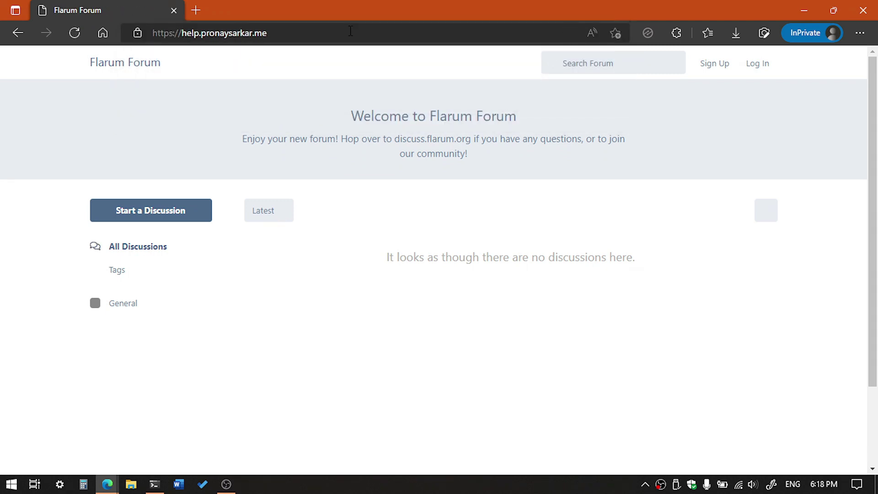
click(139, 34)
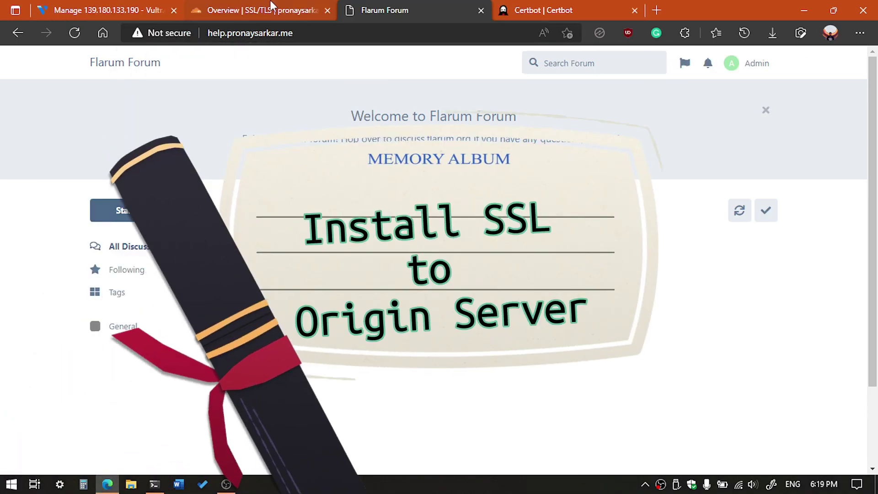
Look over the forum's connection details and the Vultr server overview
click(273, 10)
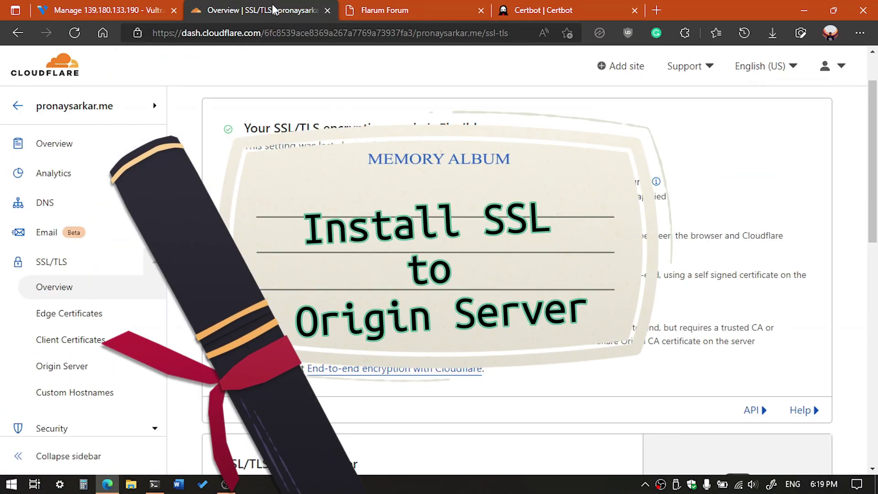
click(456, 7)
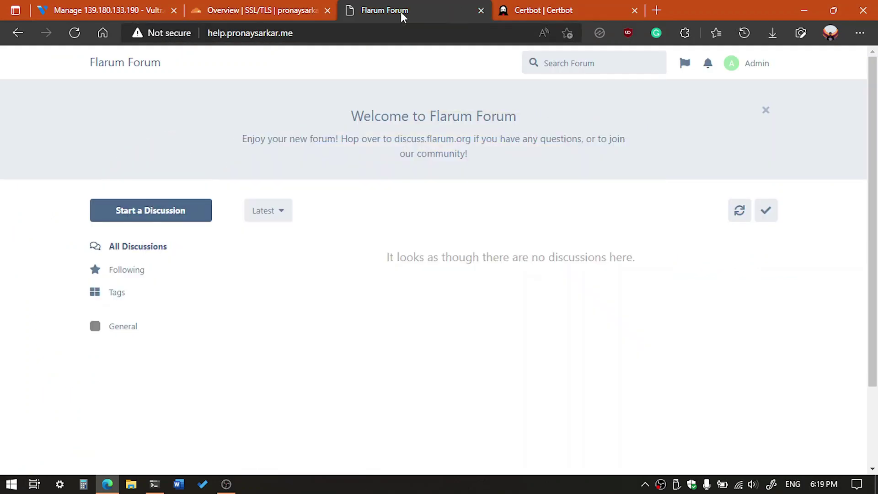
click(132, 8)
scroll(237, 352, down, 5)
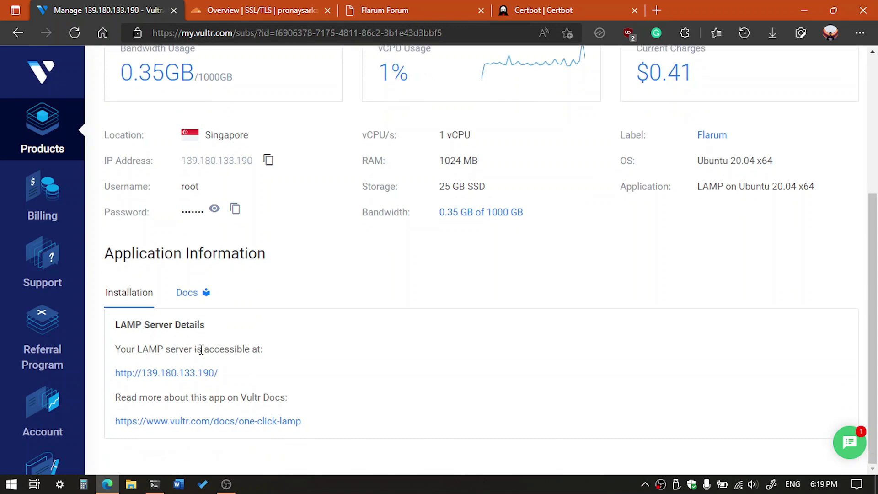
scroll(201, 350, up, 1)
scroll(193, 283, up, 3)
Reopen certbot.eff.org by searching 'cert' in a new tab and close the old Certbot tab
click(540, 9)
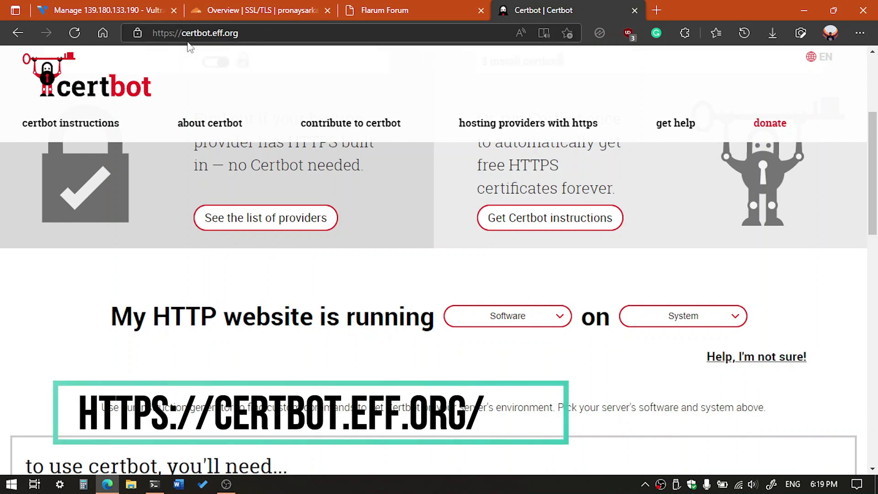
click(657, 10)
text(c)
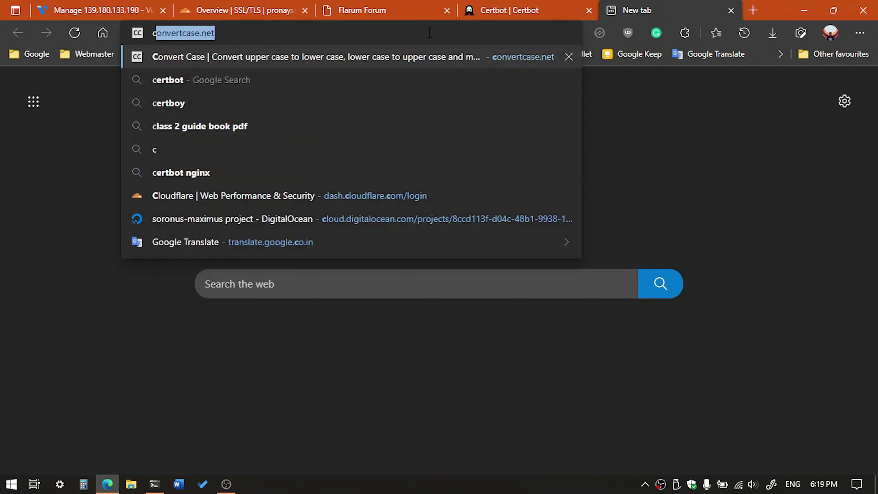
text(ert)
key(Return)
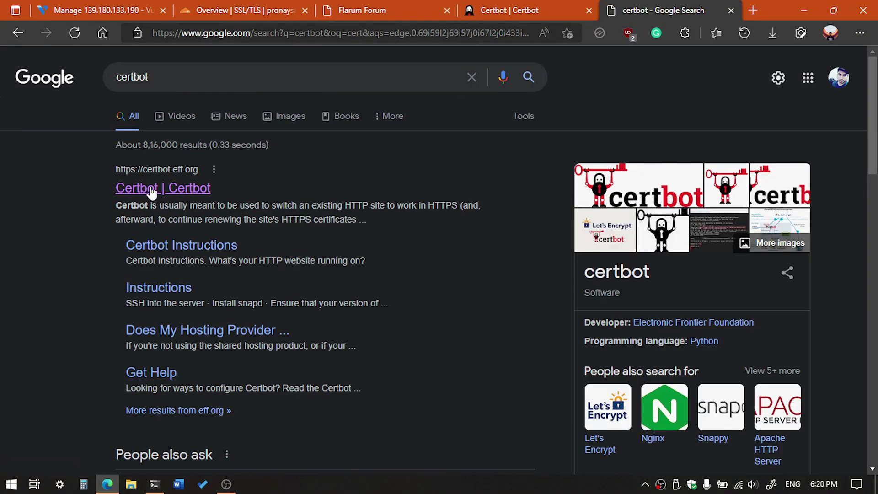
click(175, 192)
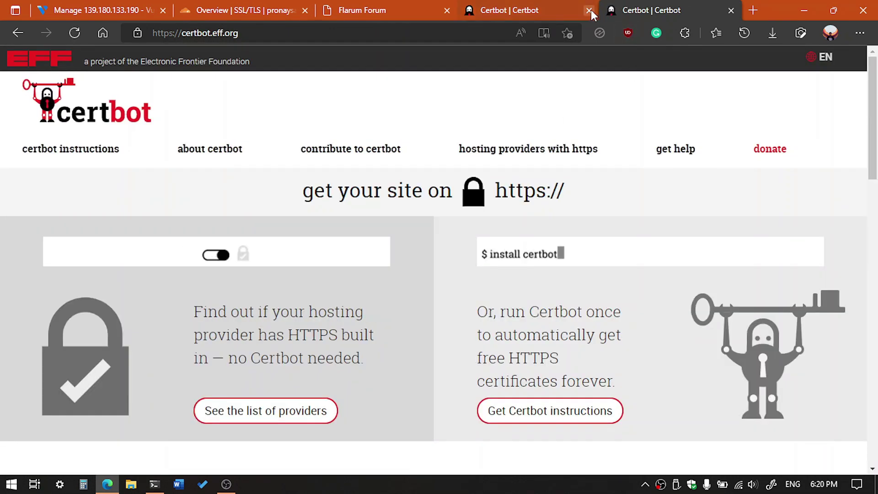
click(589, 10)
Review Certbot's web server software options, then bring up the Vultr server overview
scroll(372, 279, down, 3)
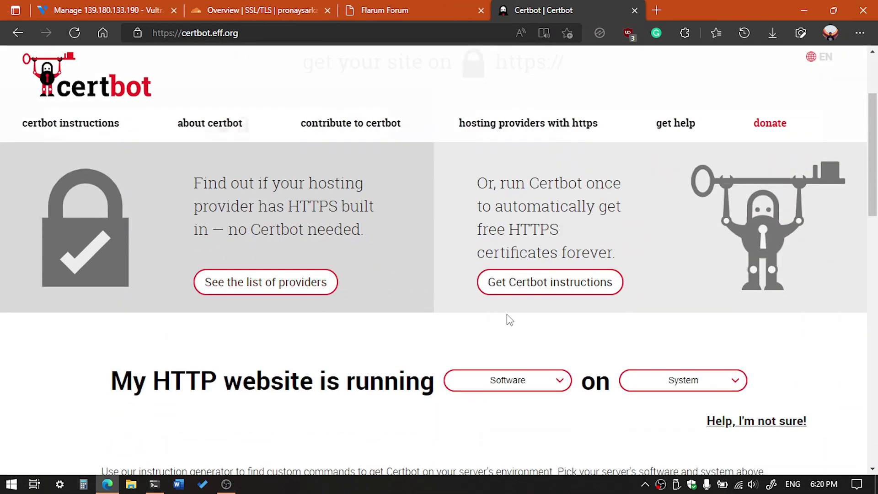
scroll(259, 304, up, 3)
scroll(378, 270, down, 4)
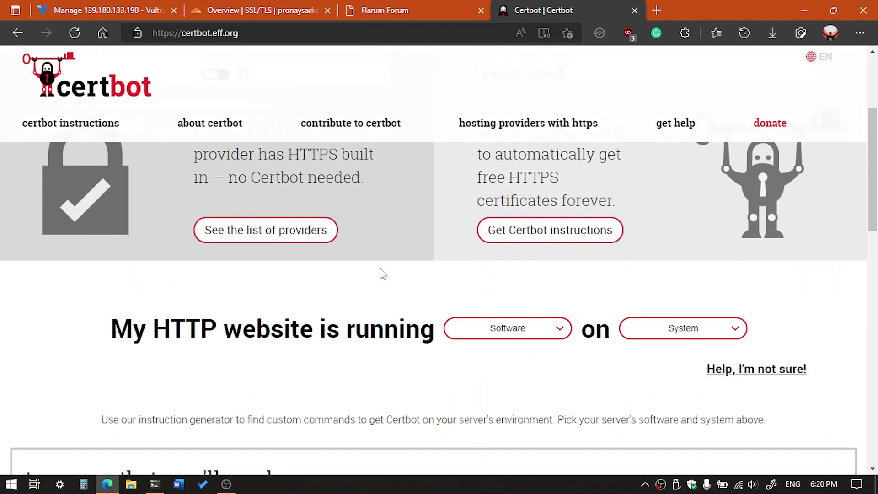
scroll(103, 328, down, 1)
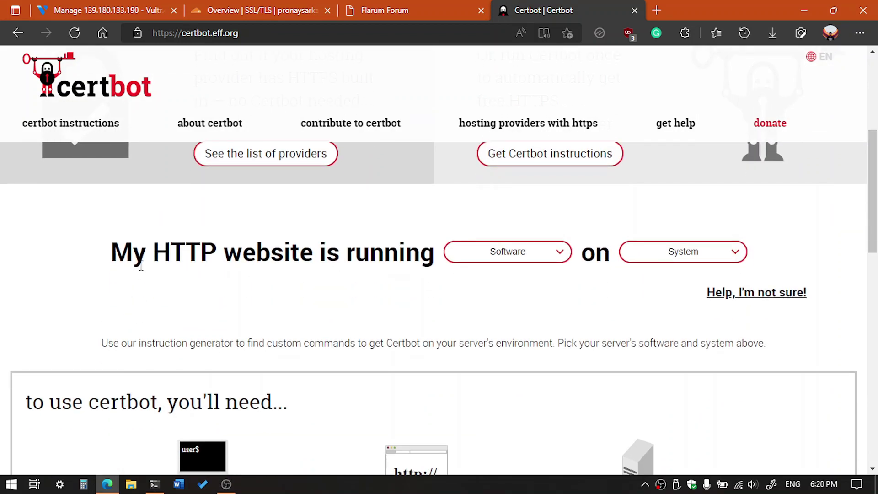
click(505, 258)
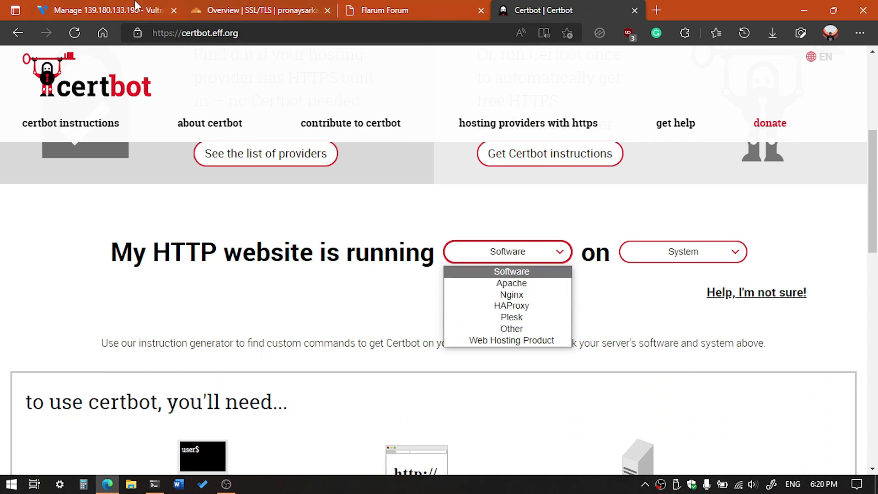
click(112, 10)
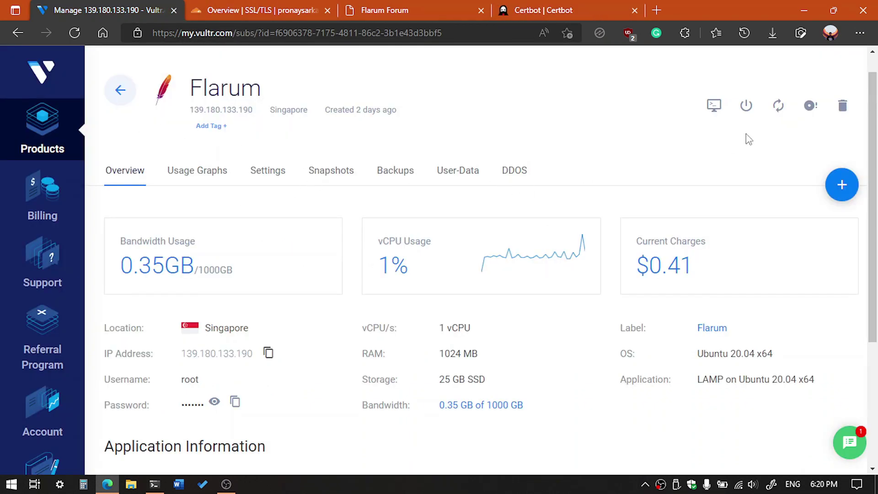
Check Certbot's web server software list without choosing, then return to the Vultr overview
scroll(222, 199, up, 1)
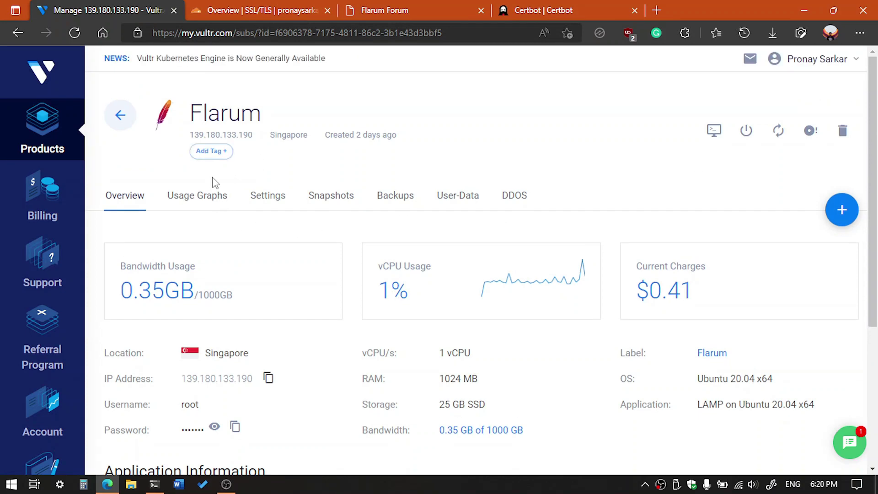
scroll(220, 183, down, 3)
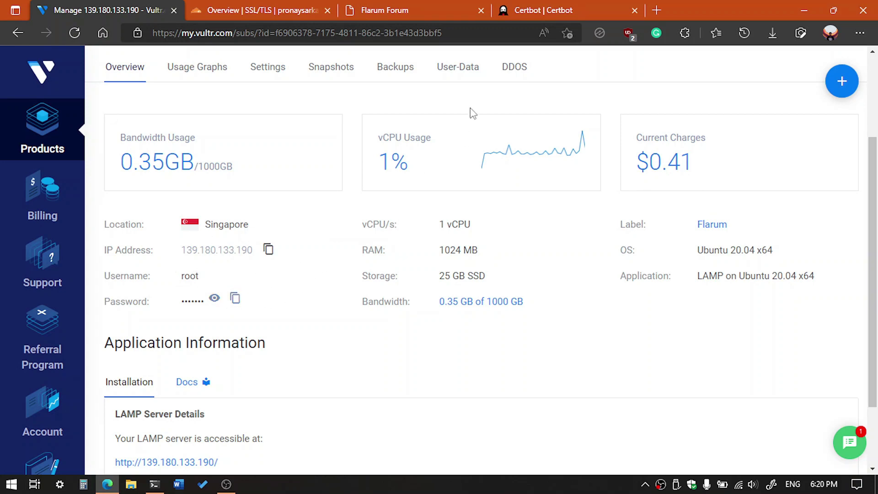
click(552, 6)
click(507, 253)
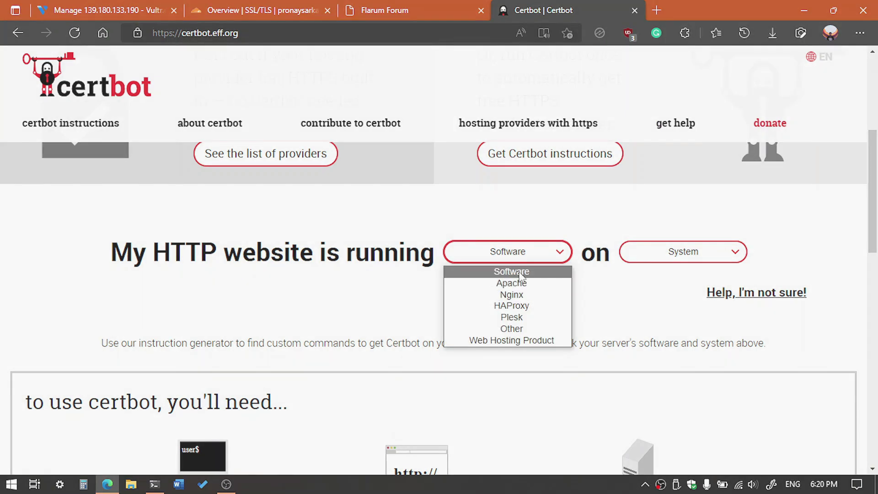
click(389, 278)
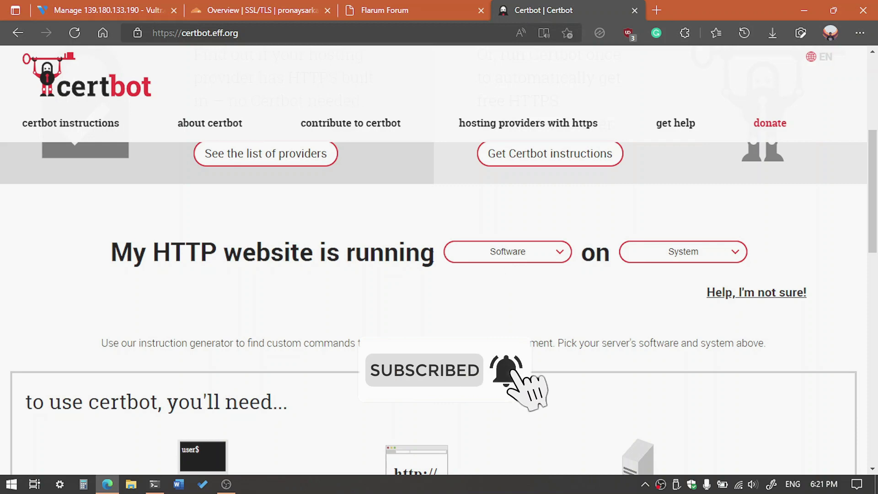
click(125, 10)
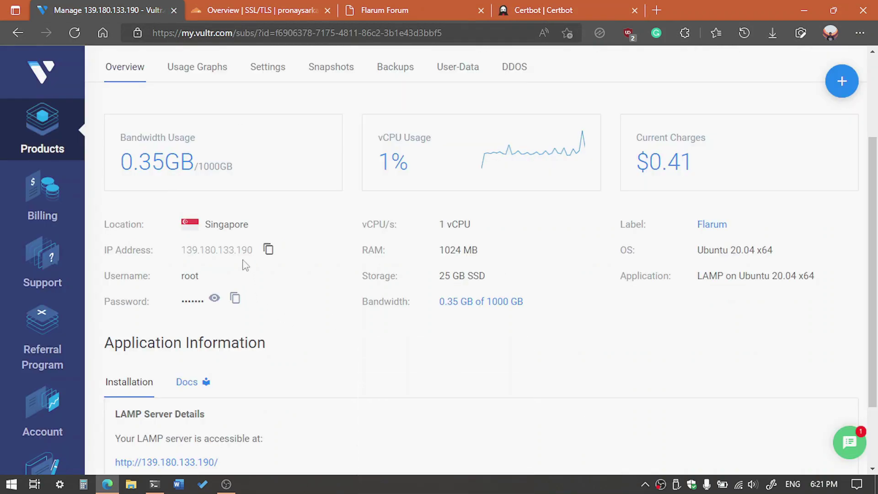
Copy the server IP 139.180.133.190 and enter 'ssh root@' with it in a PowerShell terminal
click(269, 249)
click(154, 484)
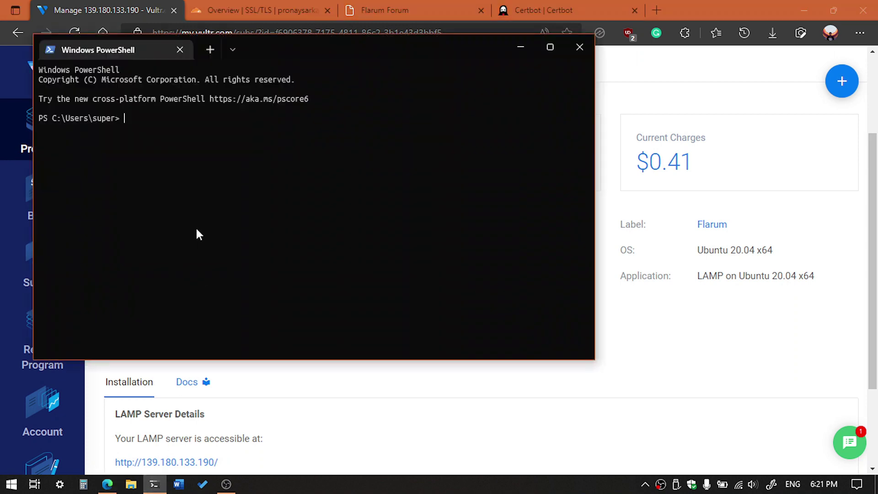
key(Up)
key(Escape)
text(ssh root@)
key(ctrl+v)
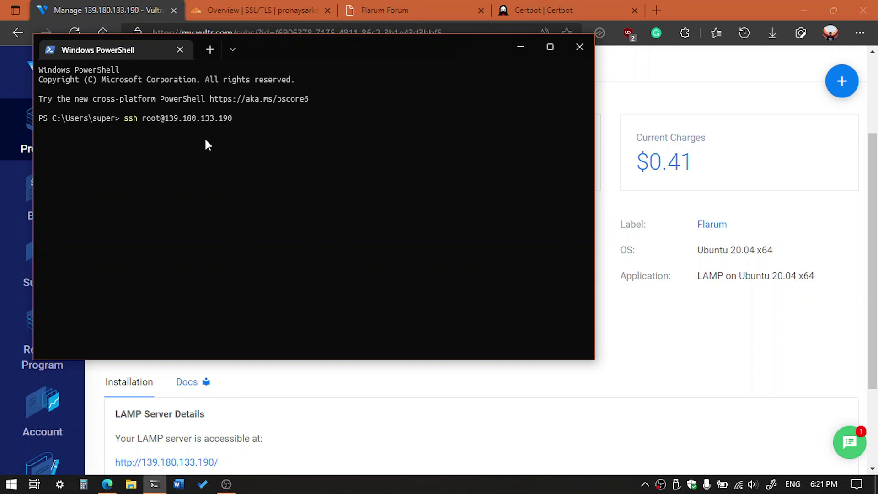
drag(166, 119, 200, 118)
click(390, 147)
Copy the root password from Vultr and paste it at the SSH prompt to log in
drag(371, 45, 558, 45)
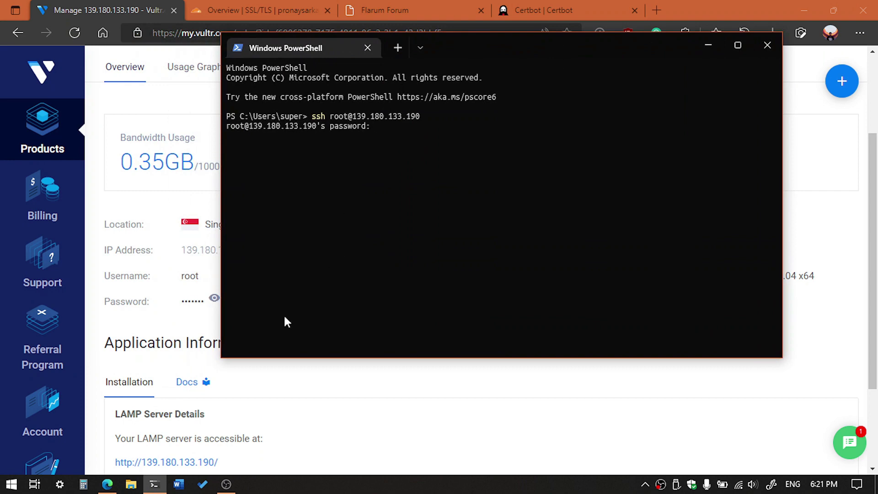
click(160, 317)
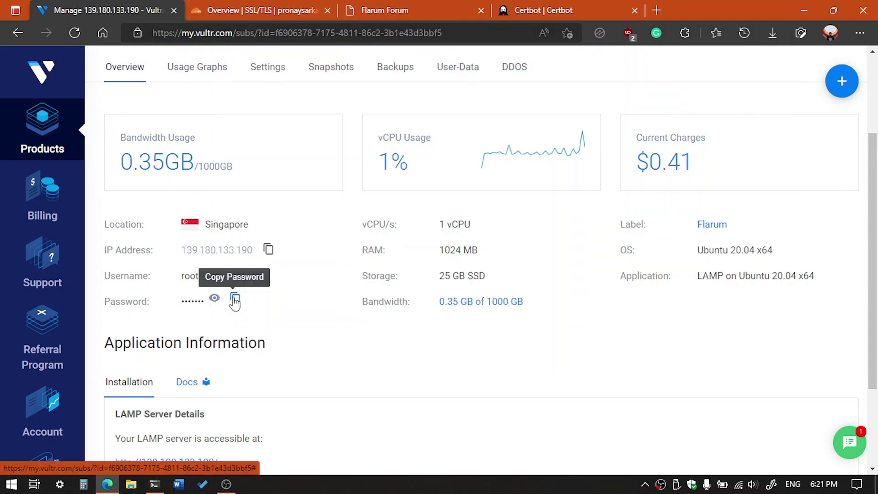
click(234, 299)
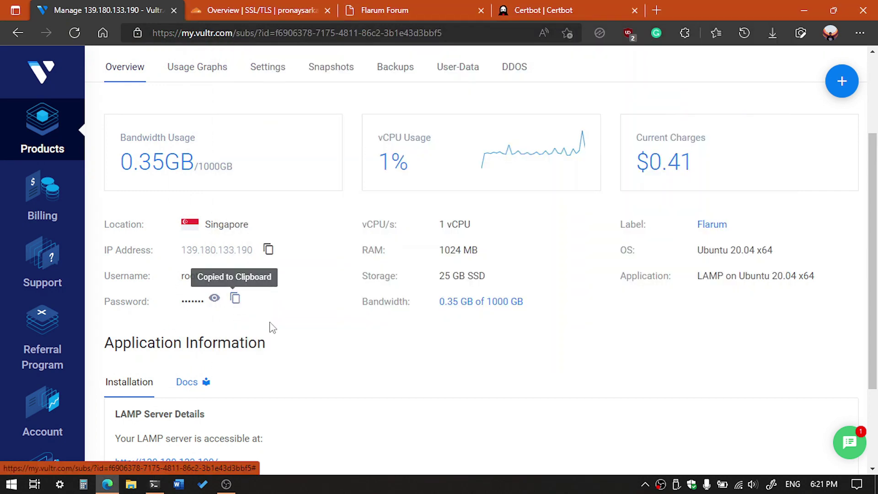
click(158, 487)
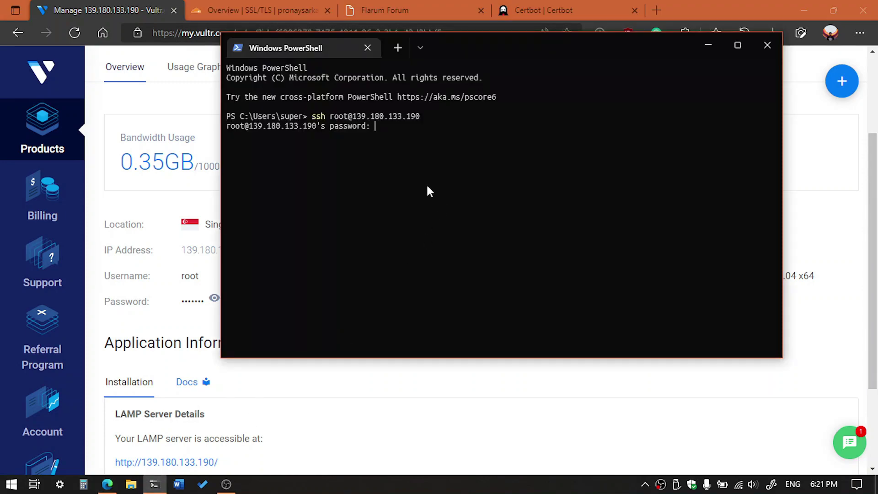
key(ctrl+v)
key(Return)
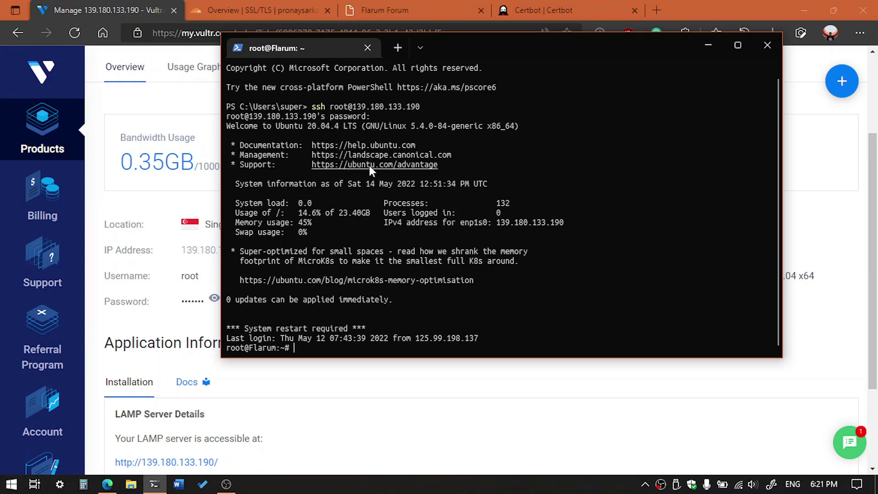
Clear and enlarge the terminal, run 'sudo service apache2 status', and highlight 'active (running)'
key(ctrl+l)
key(ctrl+equal)
key(ctrl+equal)
key(ctrl+equal)
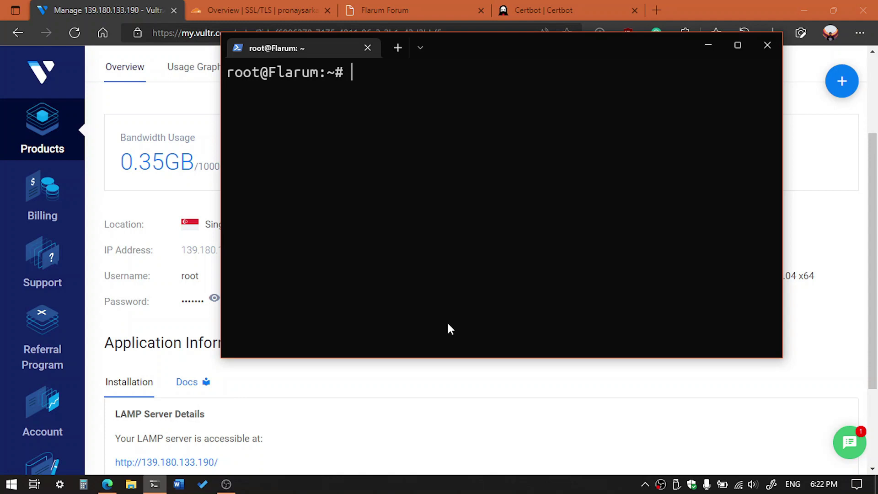
text(sudo )
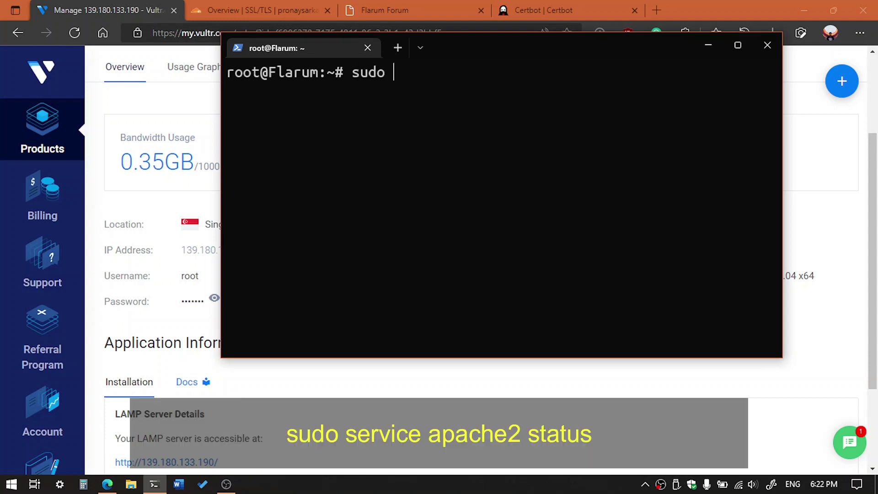
text(service a)
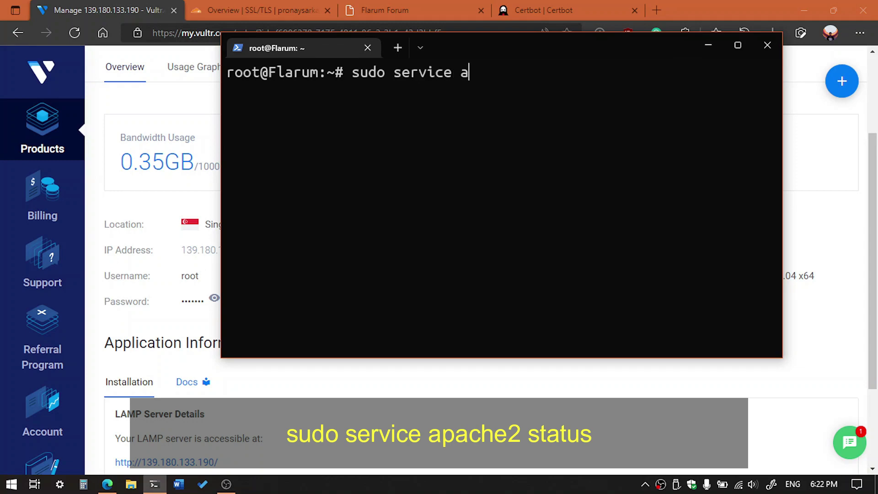
text(pache2 s)
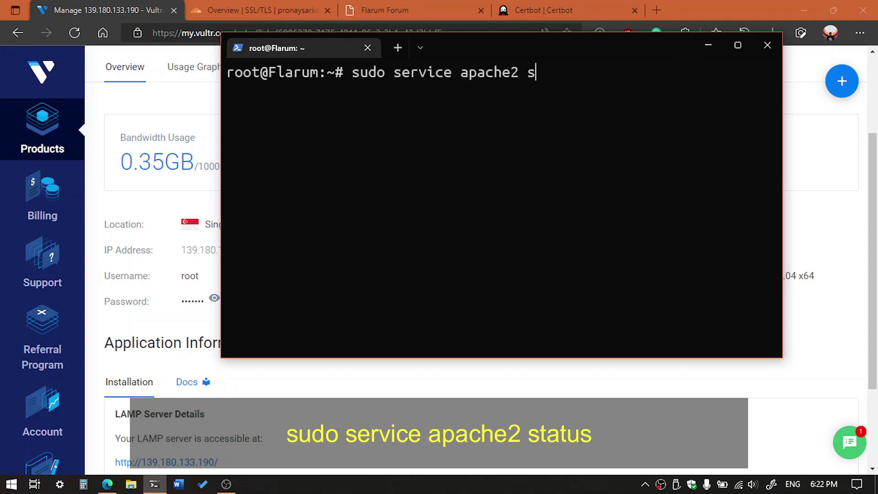
text(tatus)
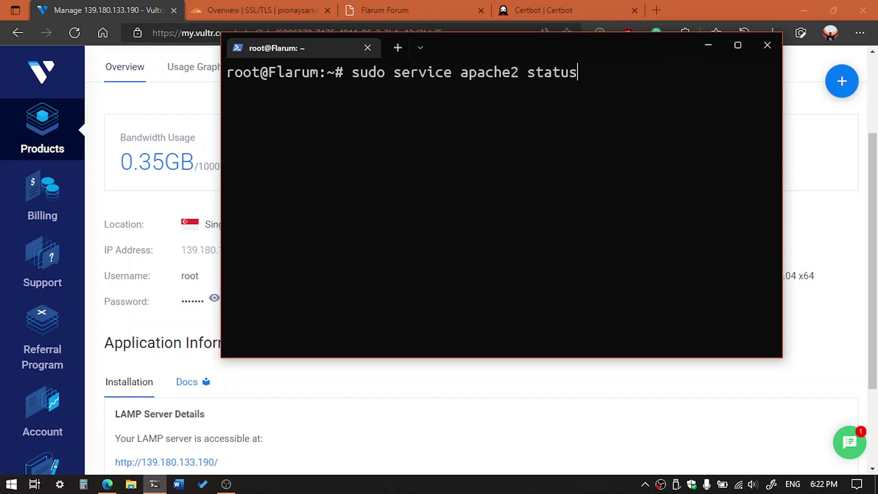
key(Return)
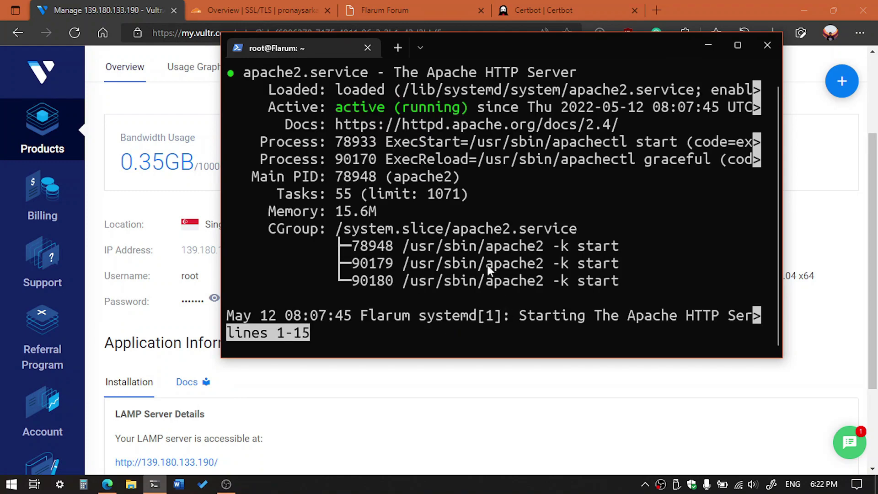
scroll(476, 234, up, 1)
drag(329, 122, 453, 125)
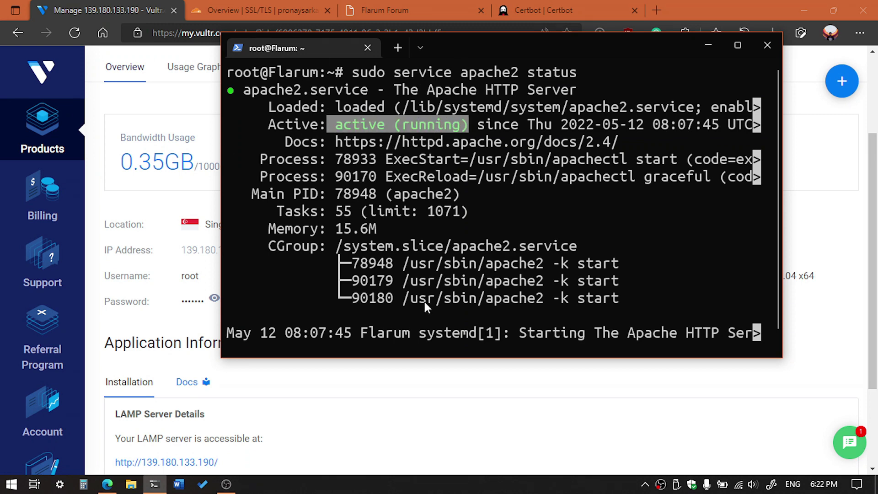
scroll(425, 277, down, 1)
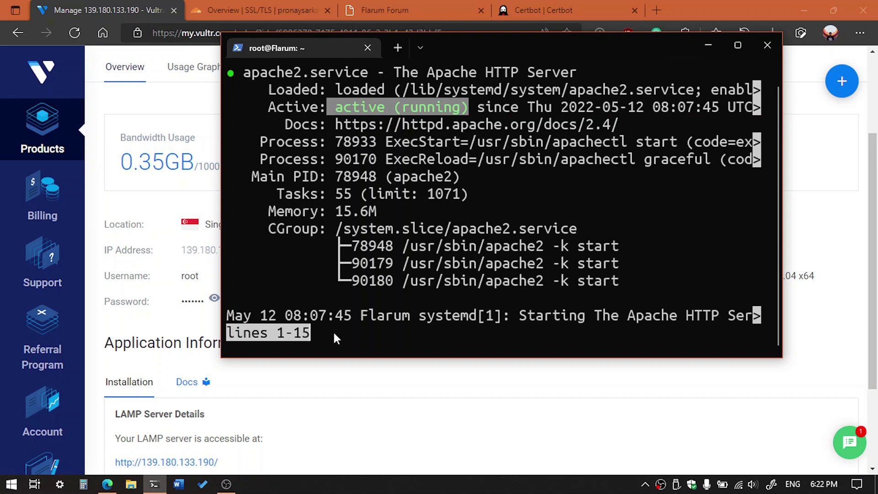
Exit the Apache status output and clear the terminal screen
right_click(400, 338)
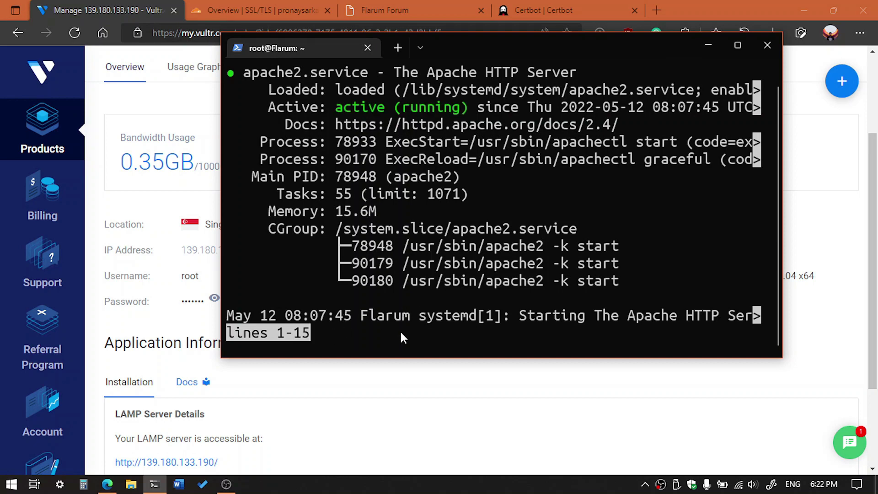
key(q)
key(ctrl+c)
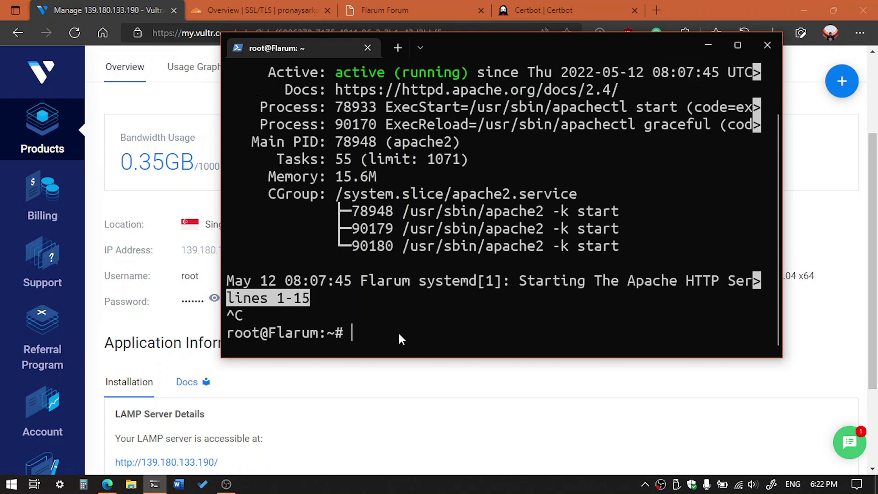
text(clear)
key(Return)
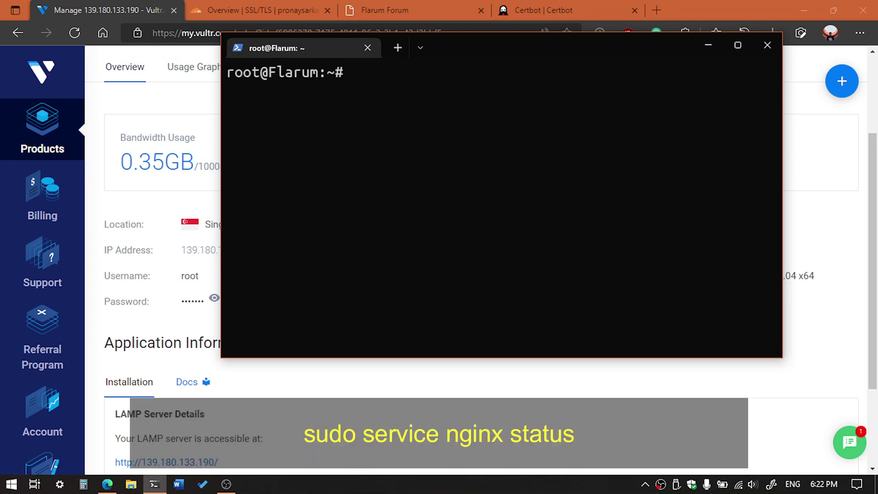
Run 'sudo service nginx status', which reports nginx.service could not be found
text(sudo se)
text(rvice a)
text(pa)
key(BackSpace)
key(BackSpace)
key(BackSpace)
key(BackSpace)
text(nginx)
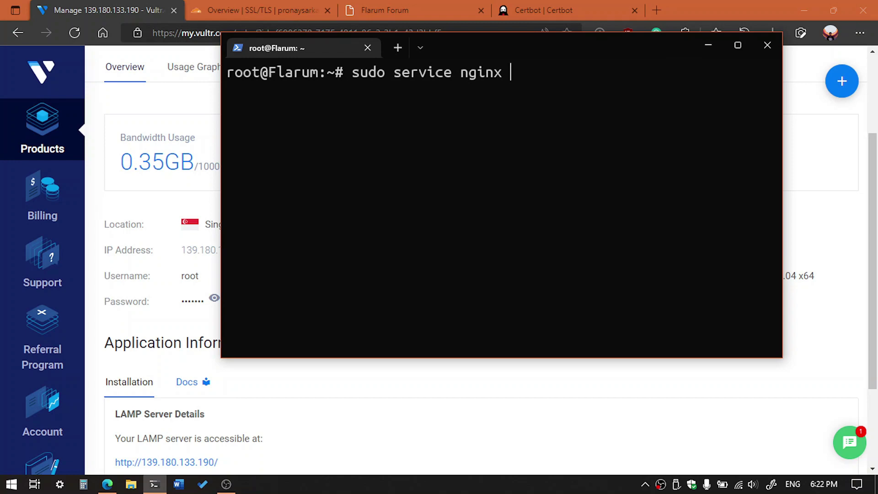
text(status)
key(Return)
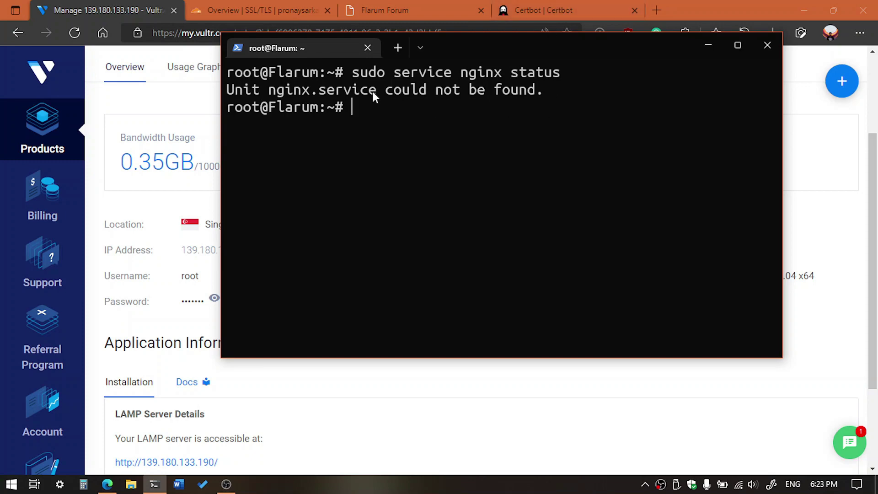
Choose Apache as the web server software on the Certbot instructions page
click(539, 4)
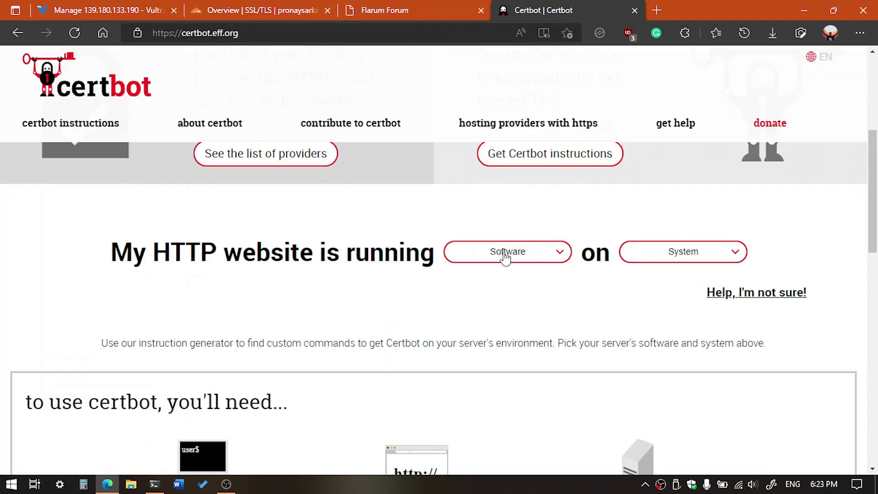
click(497, 257)
click(506, 284)
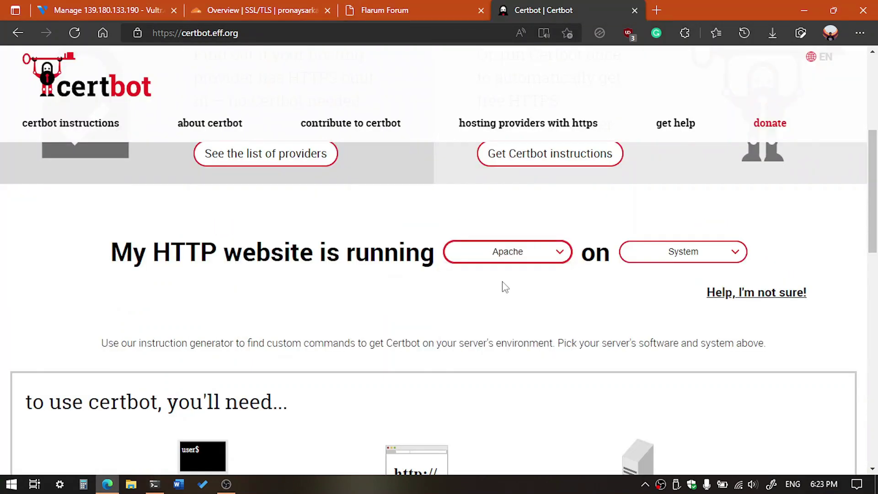
click(618, 296)
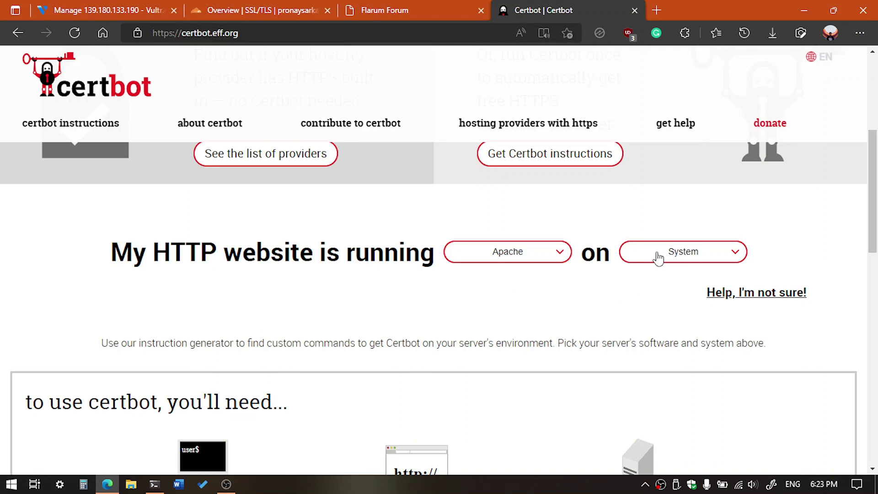
Pick Ubuntu 20 as the system and scroll down to the snapd installation steps
click(690, 255)
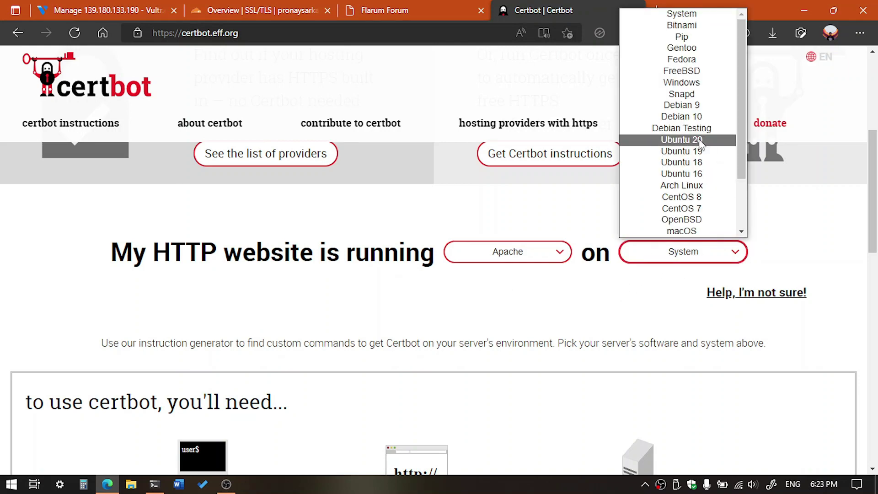
scroll(653, 83, down, 1)
scroll(655, 80, up, 1)
scroll(672, 119, down, 3)
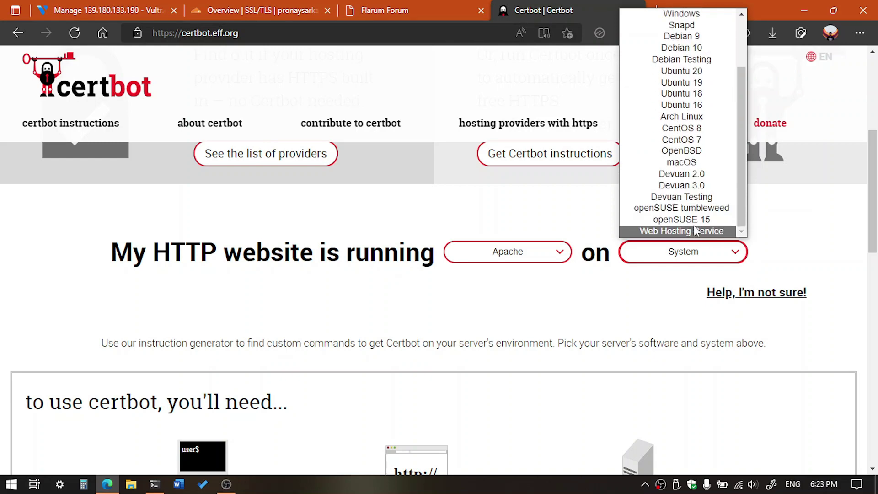
scroll(682, 140, up, 2)
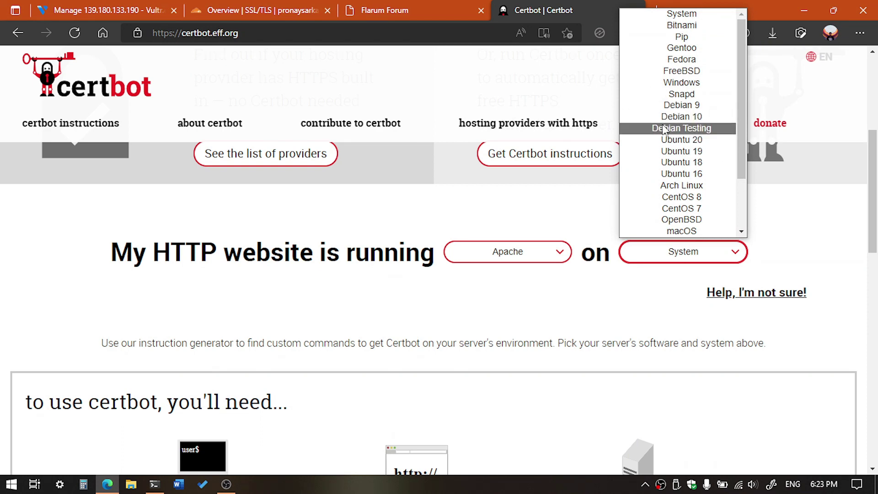
click(671, 140)
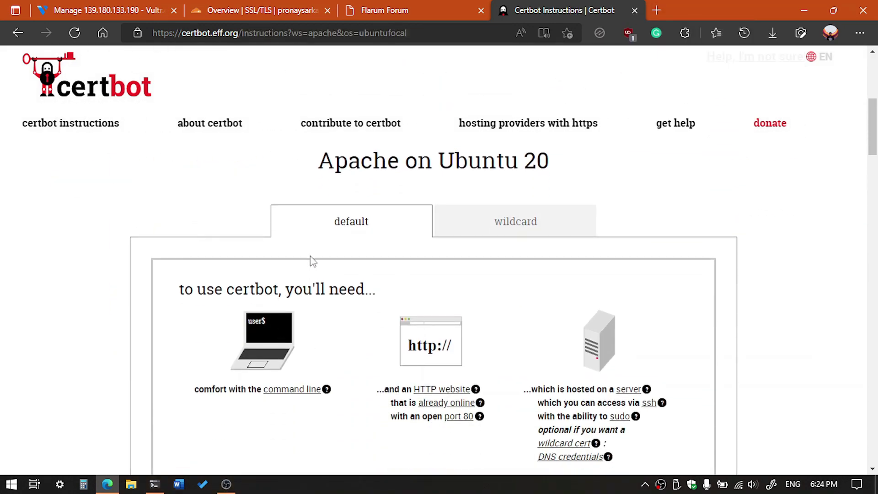
scroll(373, 237, down, 12)
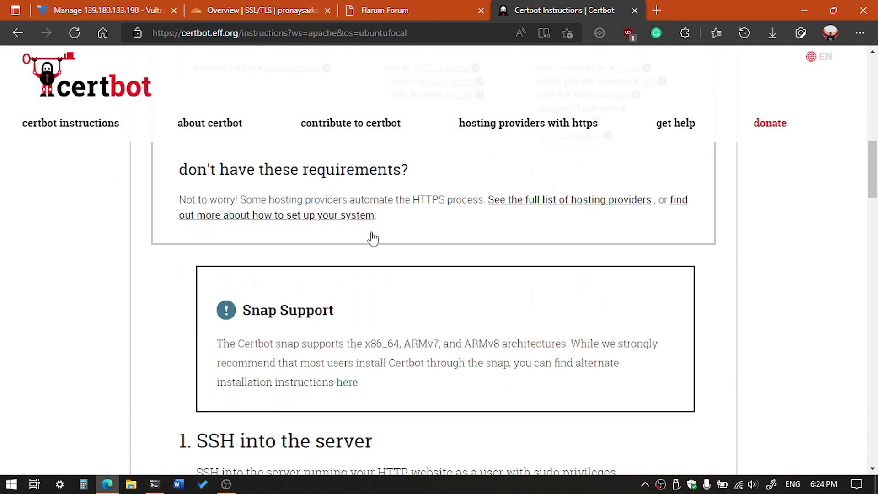
scroll(246, 209, up, 2)
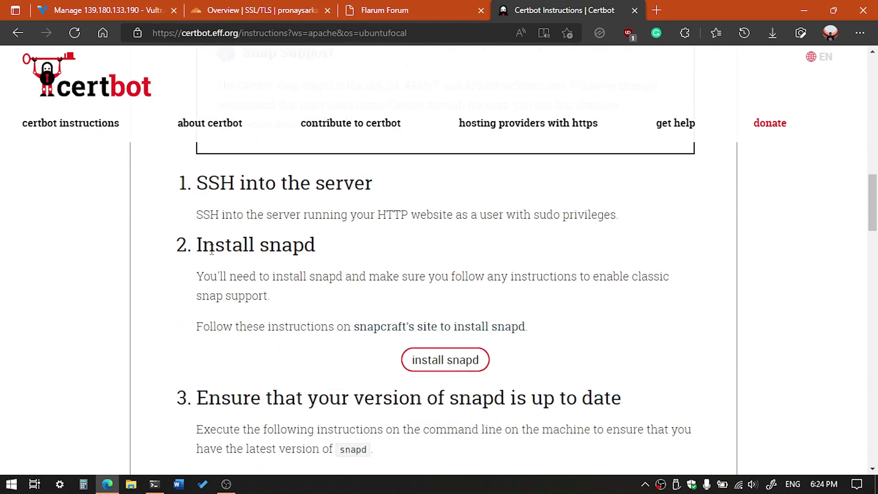
scroll(414, 356, down, 1)
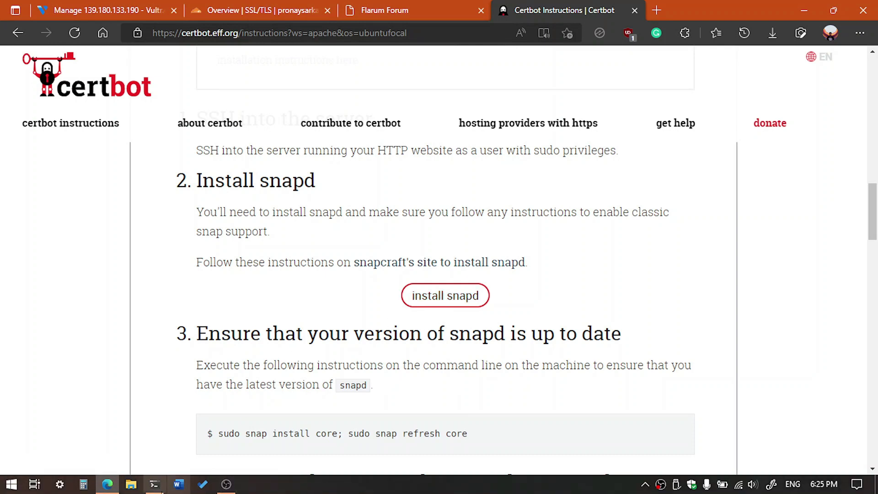
Run sudo apt install snapd, confirming snapd is already the newest version, then clear the screen
click(155, 487)
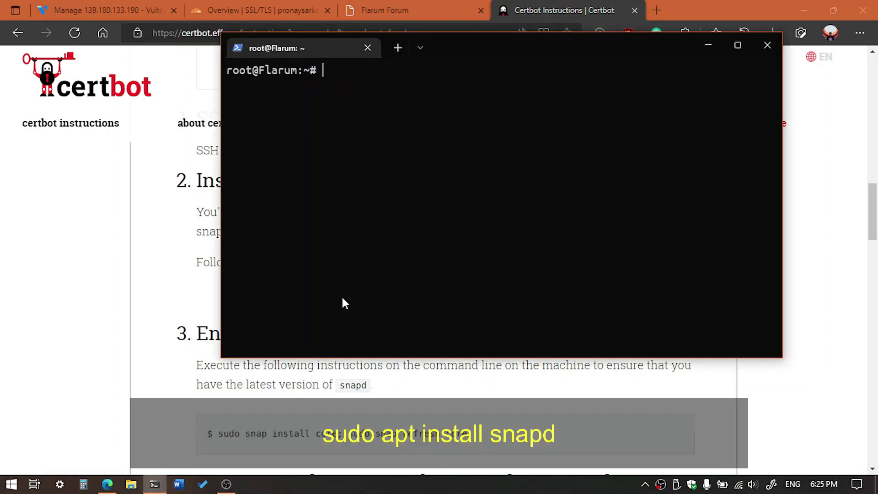
text(sudo apt ins)
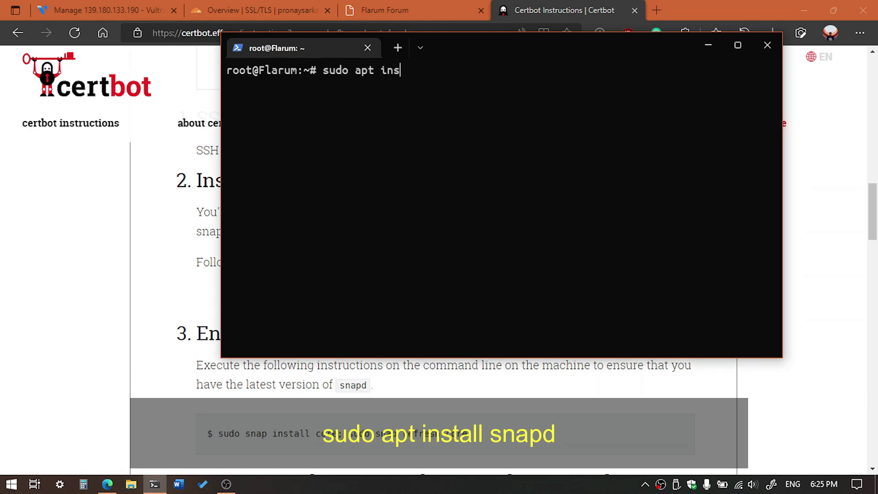
text(tall sna)
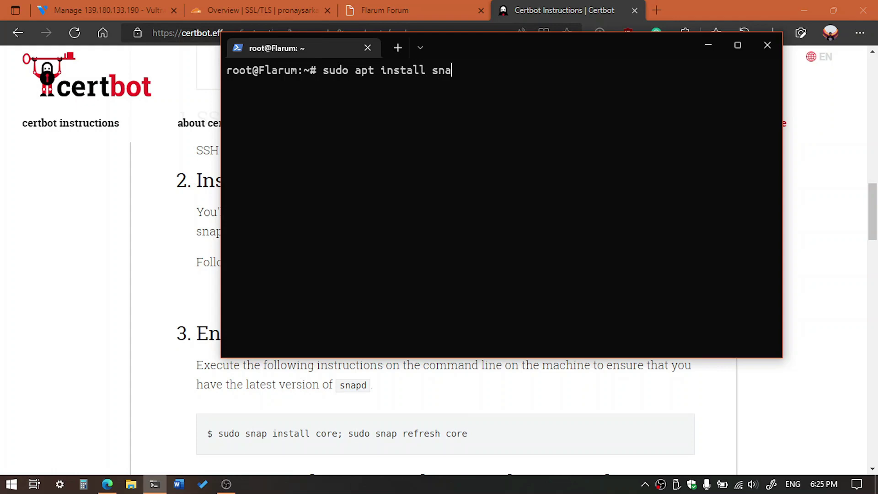
text(pd)
key(Return)
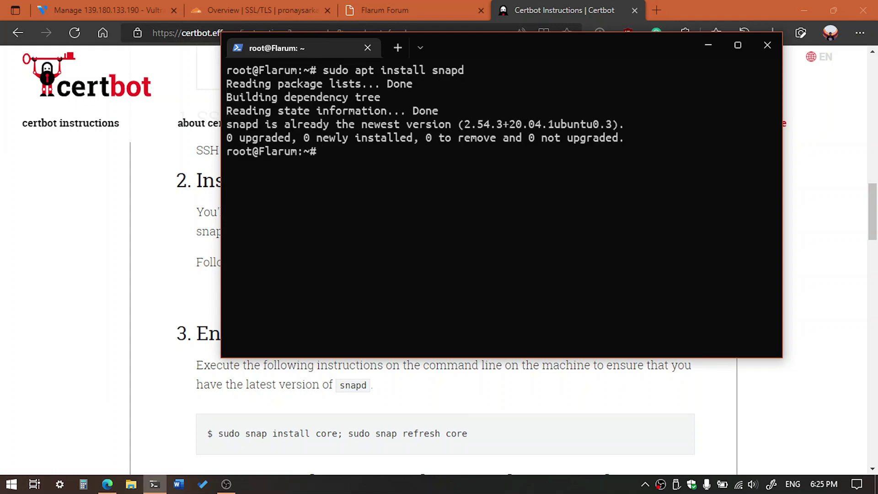
text(clear)
key(Return)
Try sudo yum install snapd, which fails with 'yum: command not found', then clear the terminal
text(sudo yum )
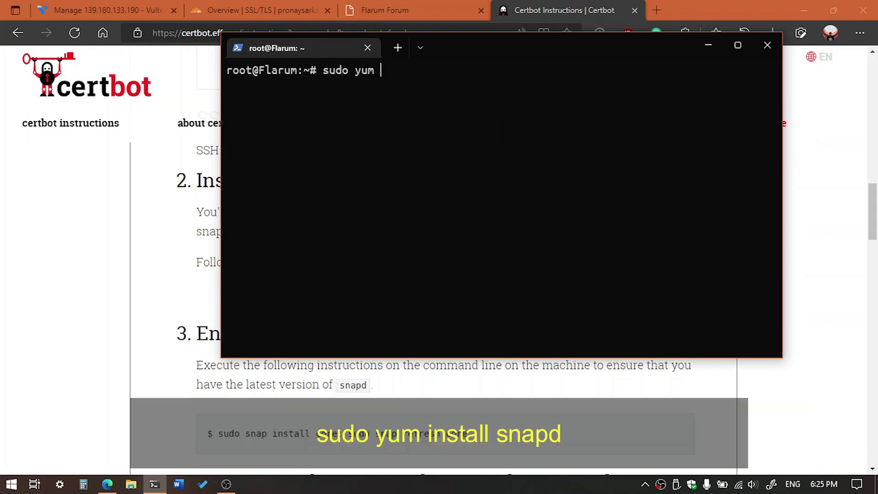
text(install )
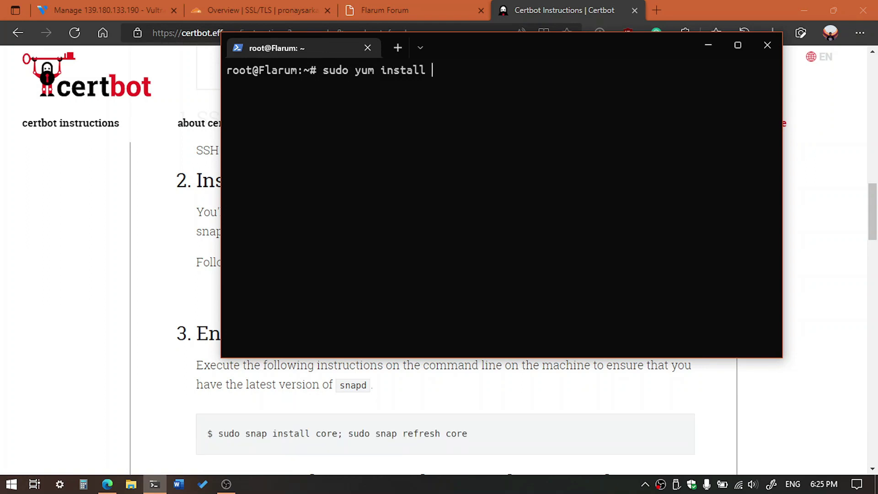
text(snapd)
drag(323, 65, 449, 73)
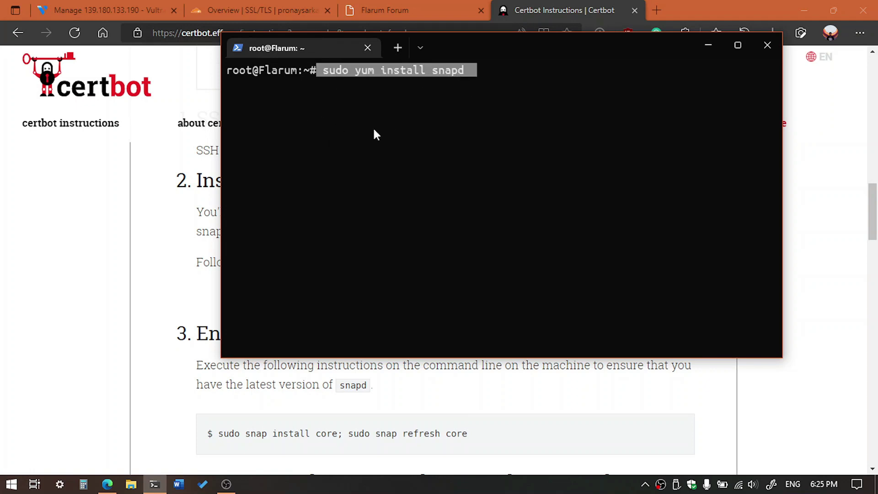
click(393, 92)
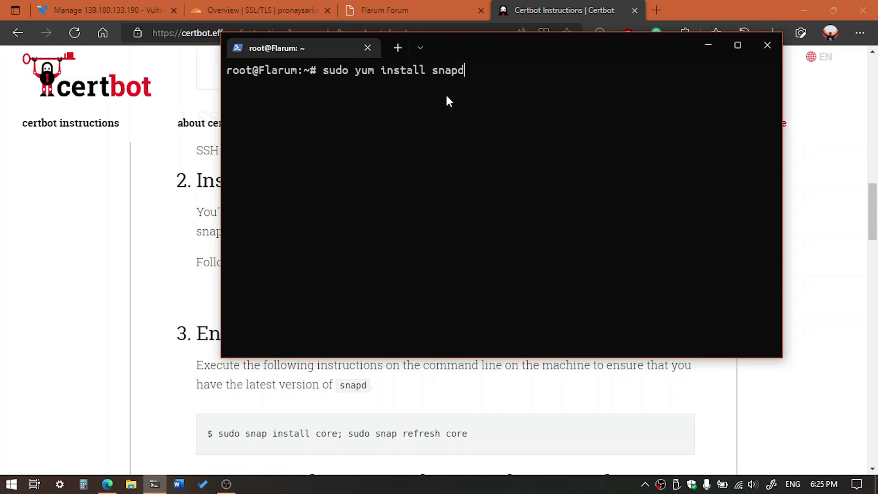
key(Return)
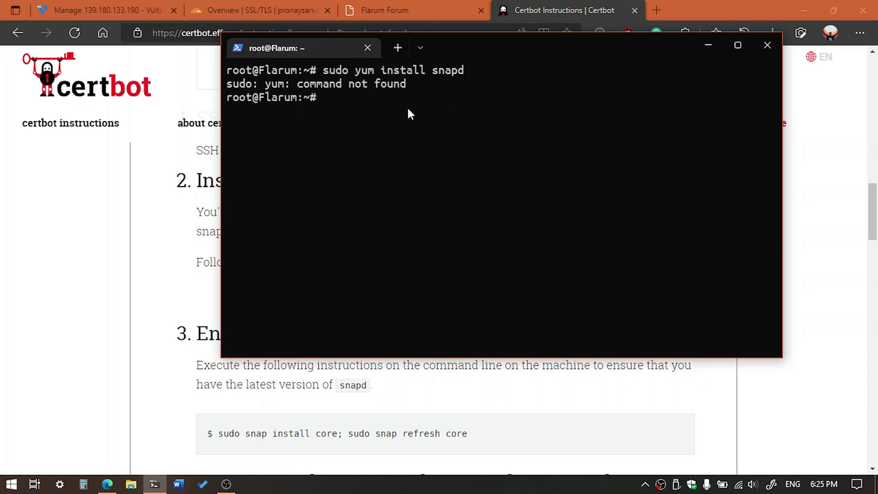
text(clear)
key(Return)
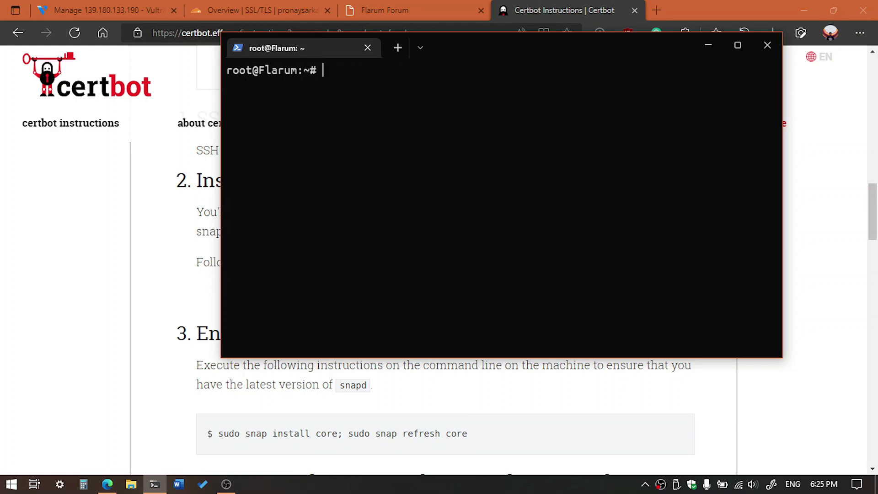
Snap the terminal to the right half and the Certbot instructions to the left, zoomed to 110%
drag(479, 41, 604, 40)
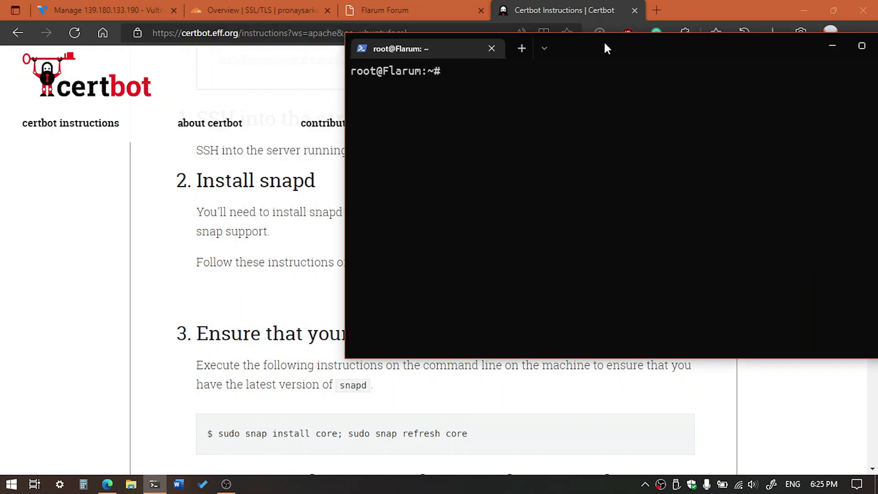
key(super+Right)
click(211, 172)
scroll(211, 172, down, 6)
key(ctrl+plus)
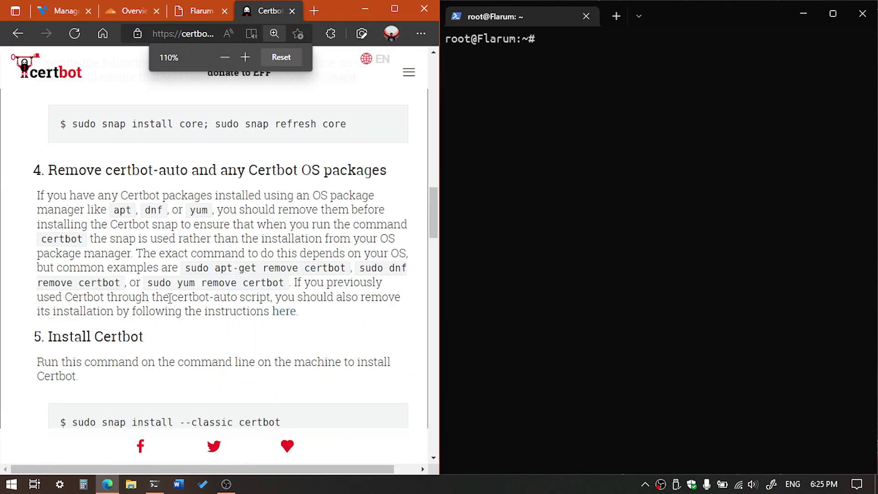
scroll(170, 297, down, 3)
scroll(170, 296, up, 6)
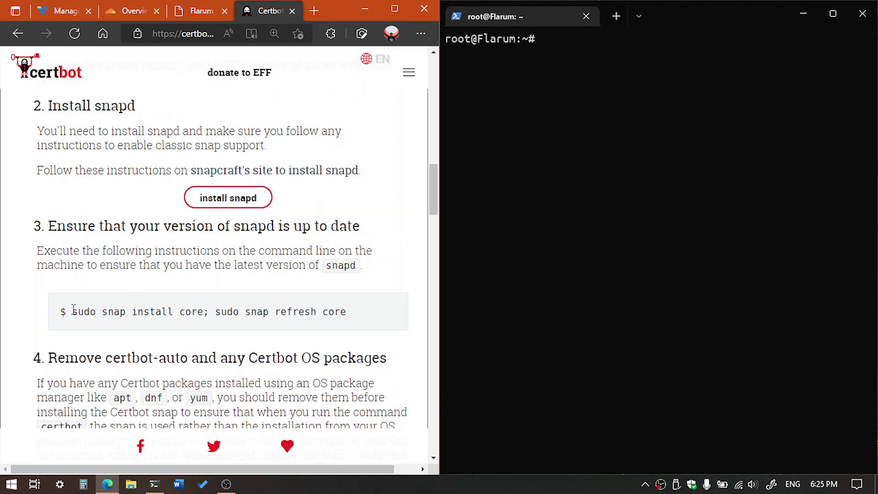
Copy and run 'sudo snap install core; sudo snap refresh core', installing core 16-2.54.4
drag(72, 312, 362, 311)
key(ctrl+c)
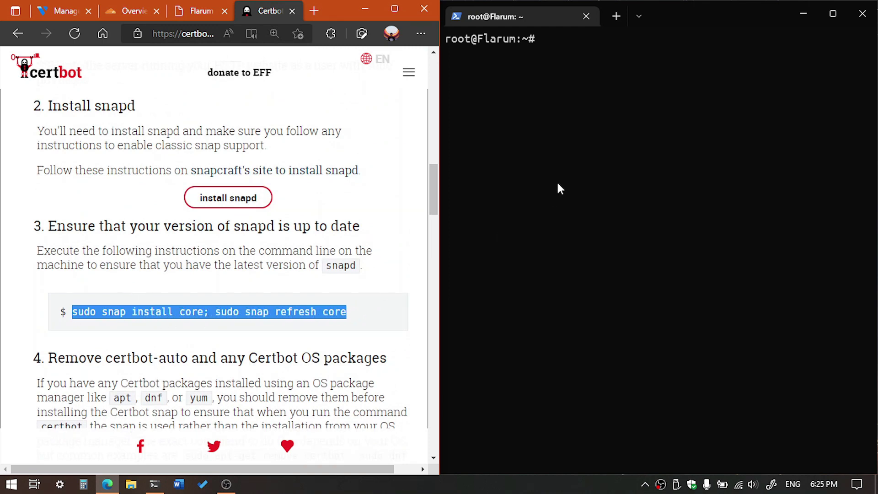
click(556, 181)
key(ctrl+v)
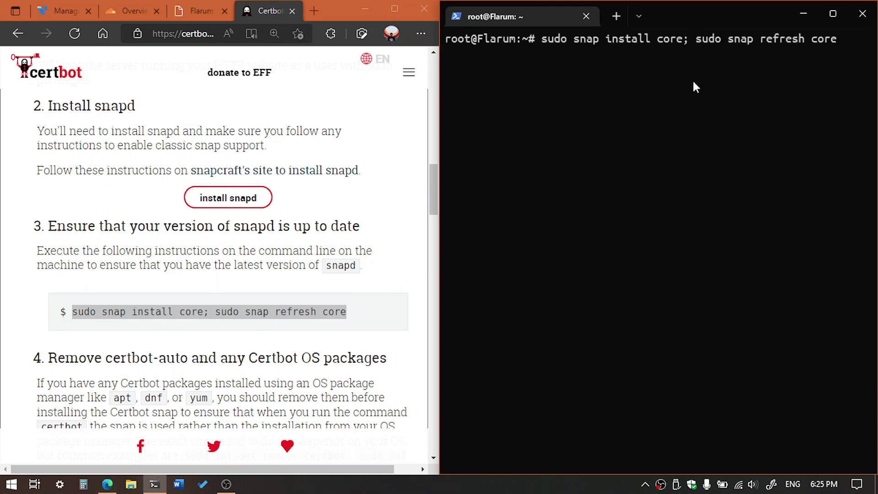
key(Return)
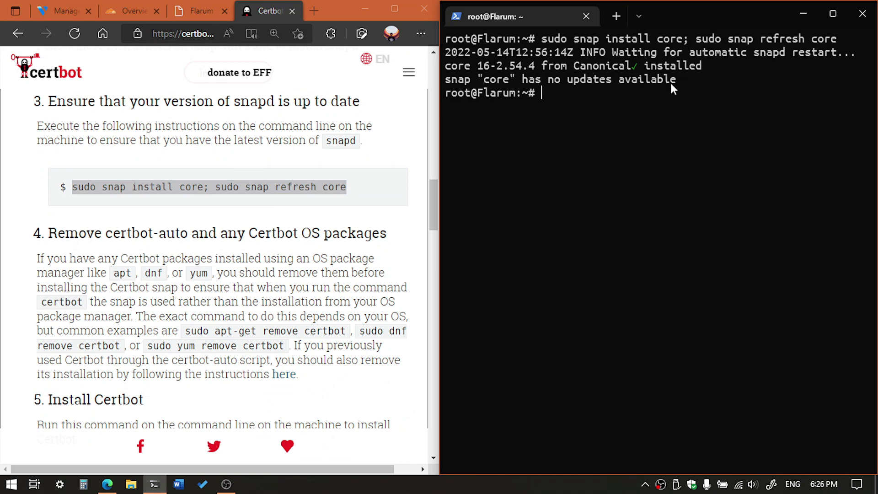
Copy and run 'sudo apt-get remove certbot', which reports Package 'certbot' is not installed
scroll(172, 192, down, 1)
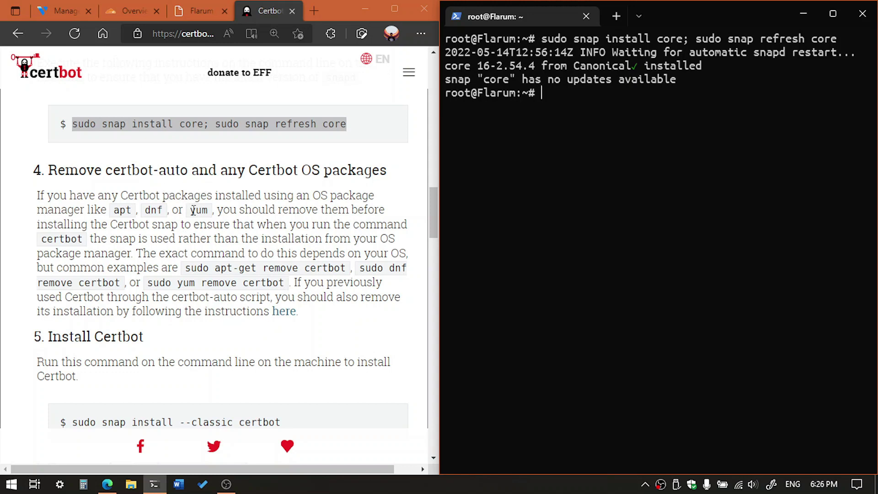
scroll(247, 238, down, 1)
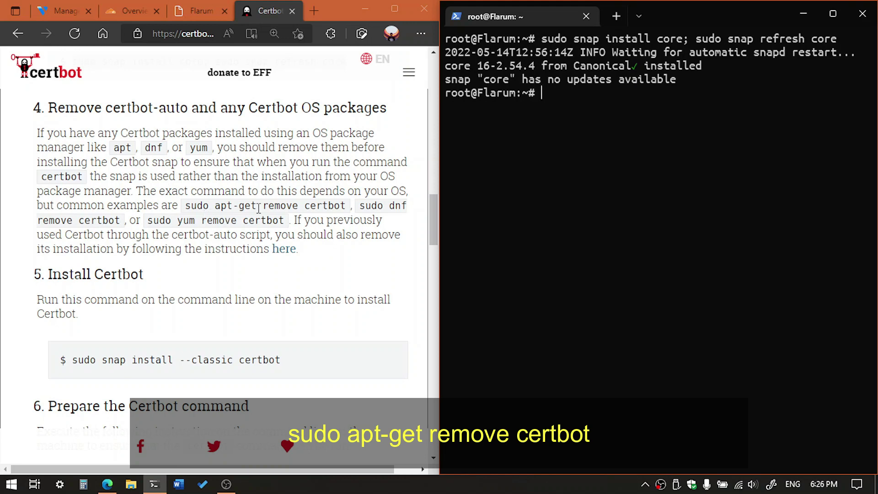
drag(186, 205, 349, 208)
key(super+c)
click(554, 185)
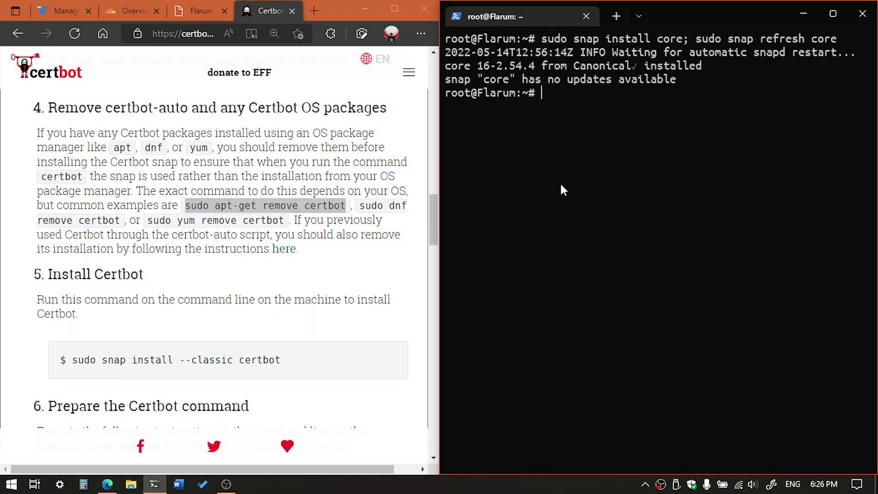
right_click(560, 182)
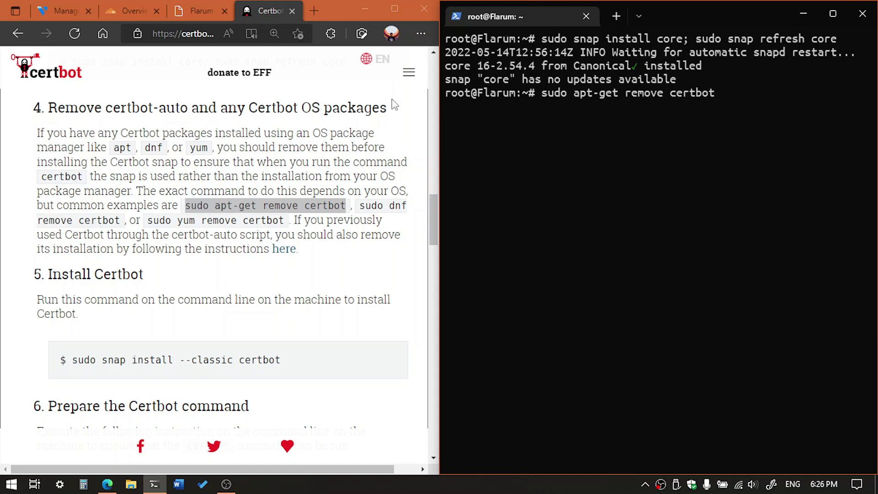
click(194, 9)
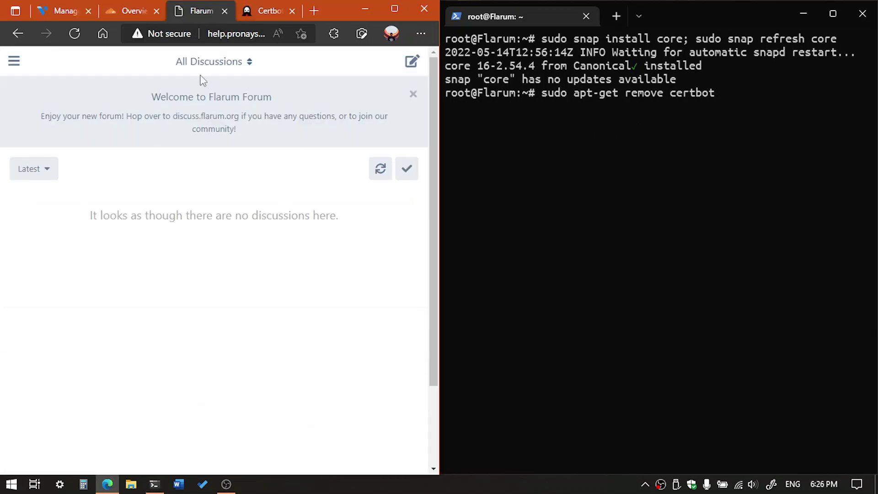
click(728, 137)
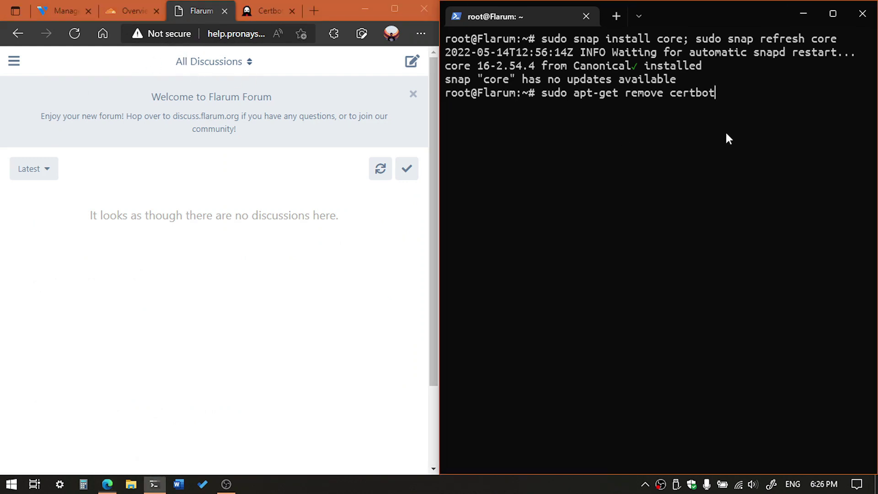
key(Return)
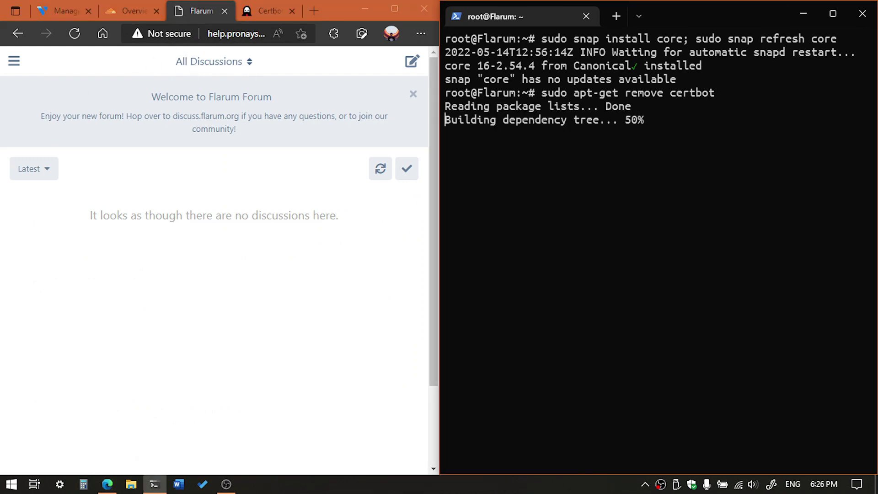
click(283, 17)
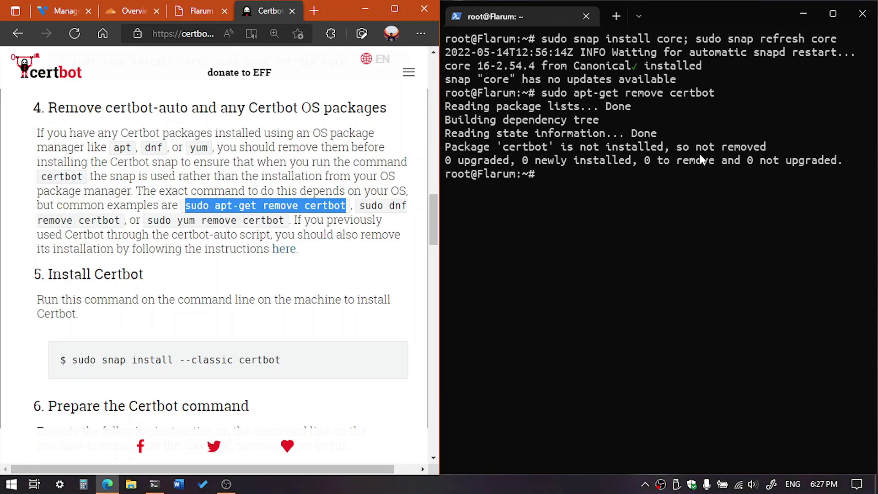
Clear the screen, then copy and run 'sudo snap install --classic certbot', getting certbot 1.27.0 from certbot-eff
click(552, 270)
text(clear)
key(Return)
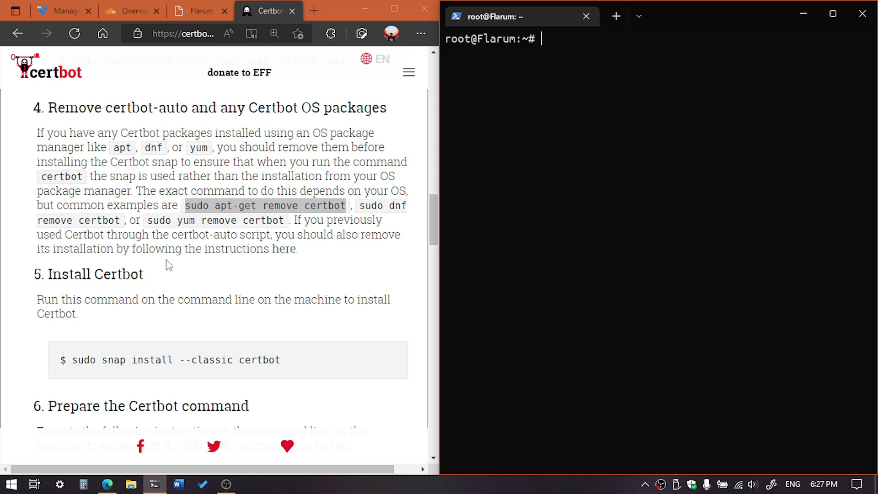
scroll(168, 265, down, 1)
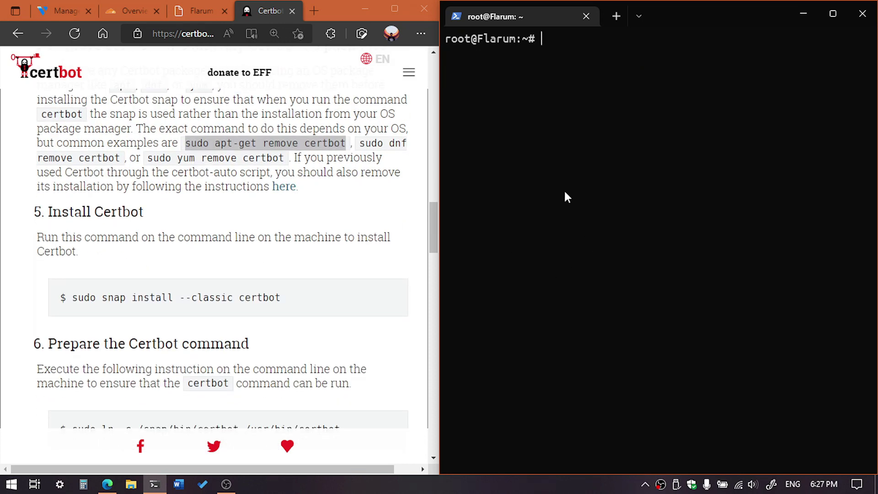
scroll(259, 249, down, 1)
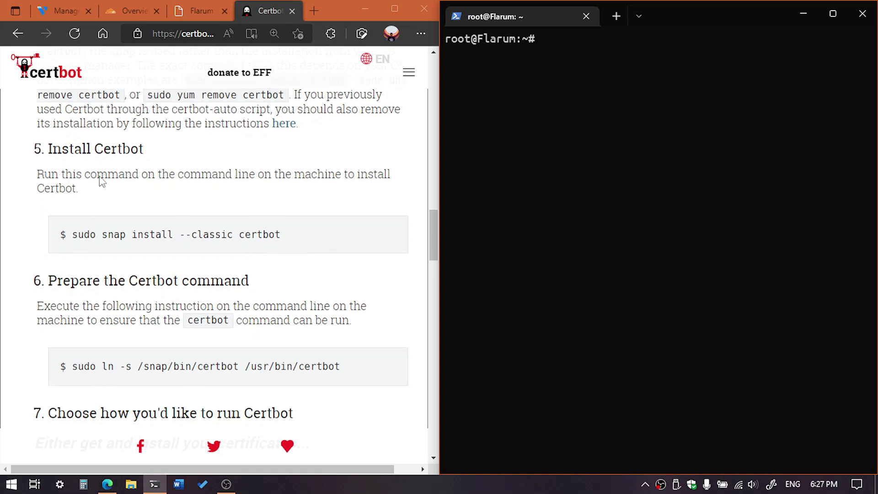
drag(72, 234, 286, 238)
key(ctrl+c)
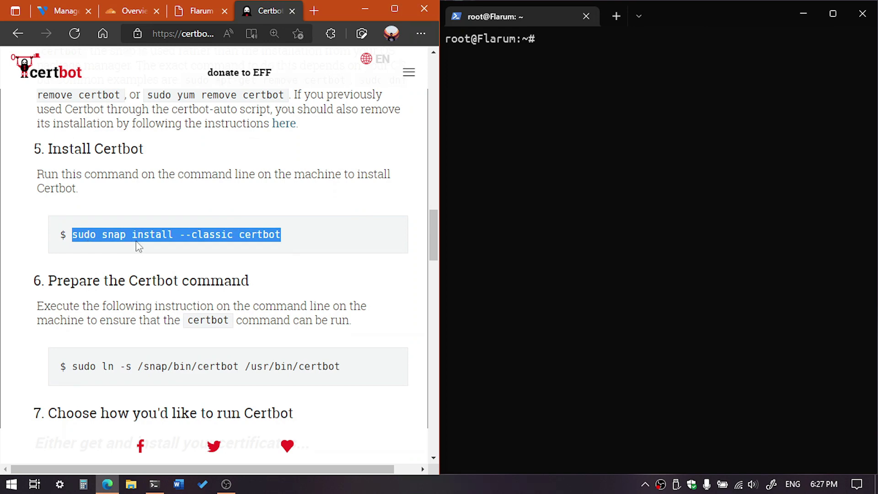
click(616, 159)
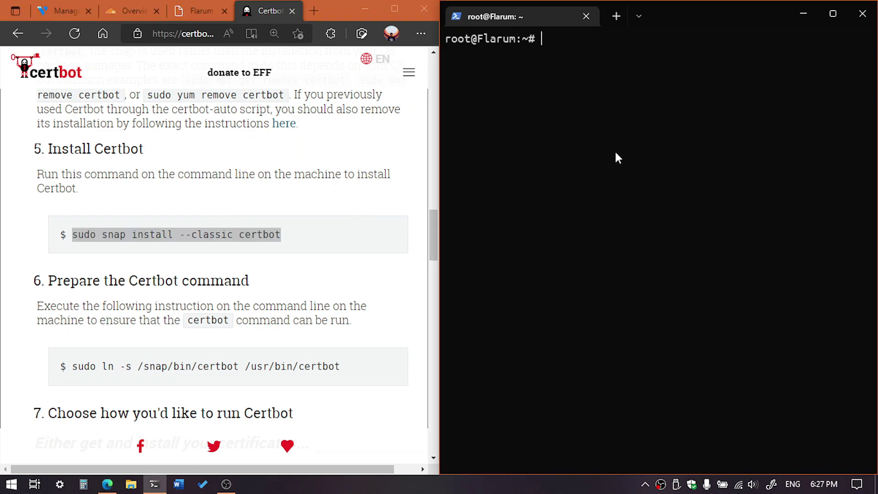
key(ctrl+v)
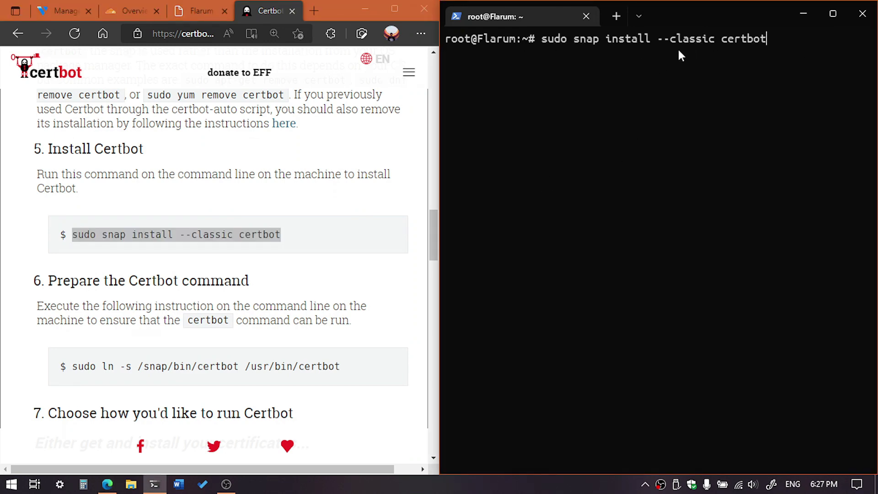
key(Return)
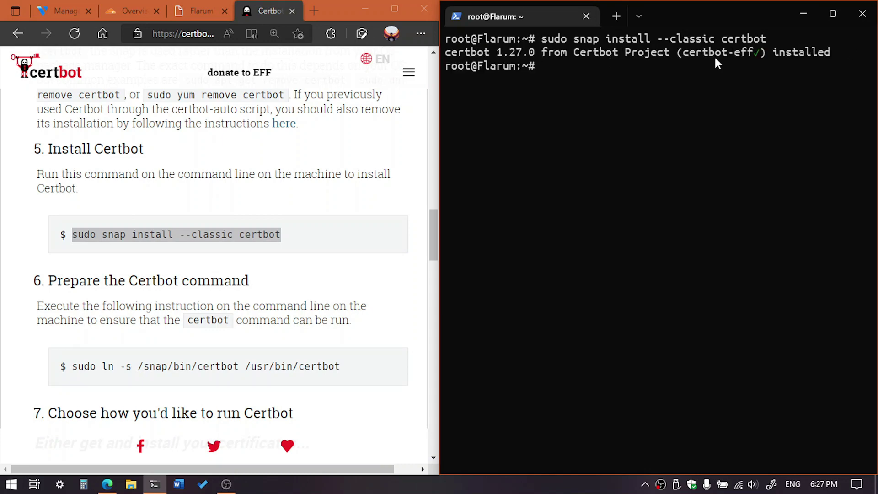
drag(698, 53, 764, 53)
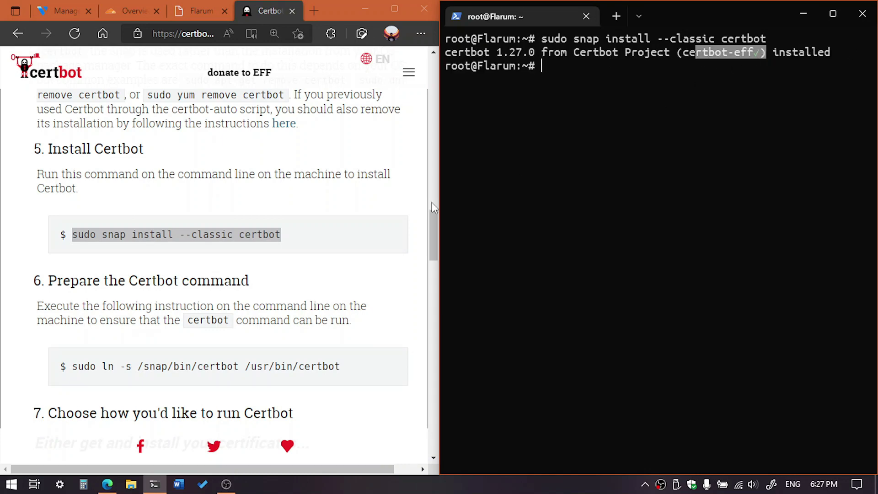
Copy and run 'sudo ln -s /snap/bin/certbot /usr/bin/certbot' from step 6
scroll(321, 220, down, 3)
click(92, 236)
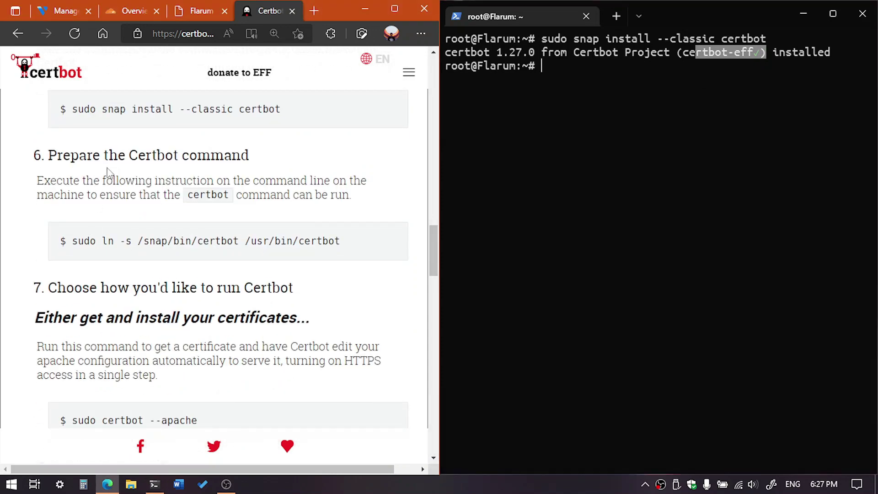
drag(72, 241, 350, 249)
key(ctrl+c)
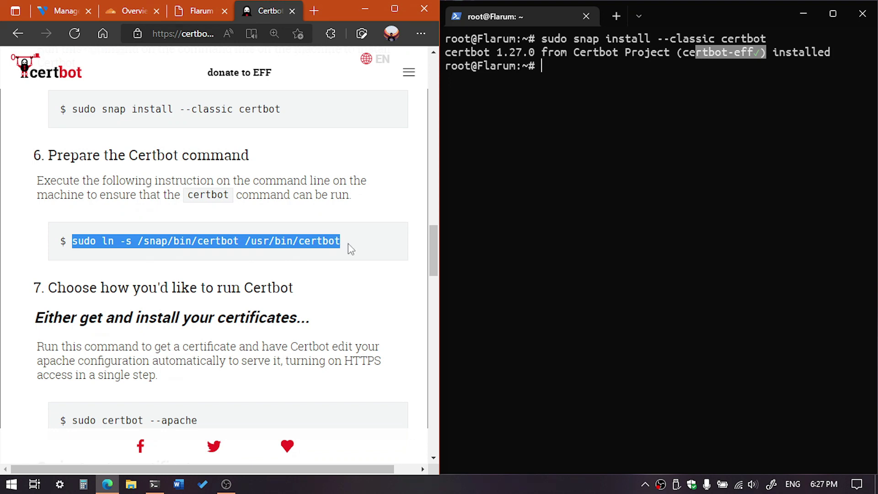
click(648, 169)
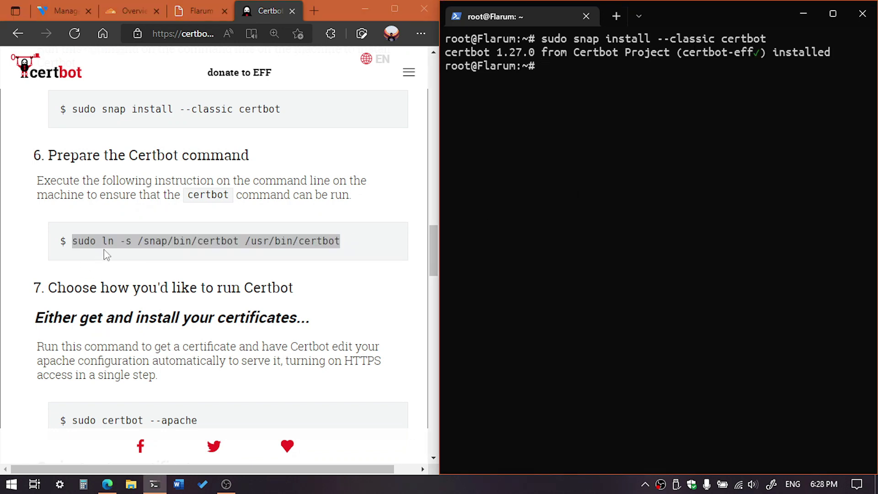
key(ctrl+v)
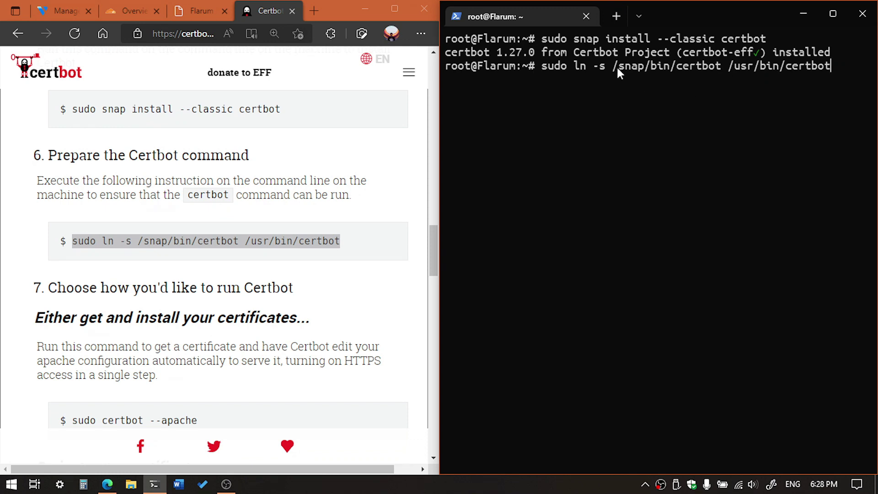
key(Return)
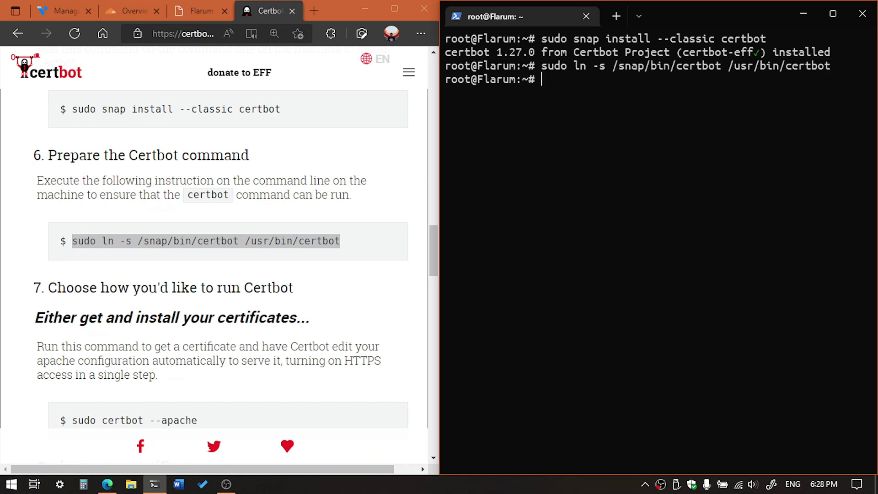
Select the next command, sudo certbot --apache, on the Certbot instructions page
scroll(67, 274, down, 1)
scroll(67, 274, down, 3)
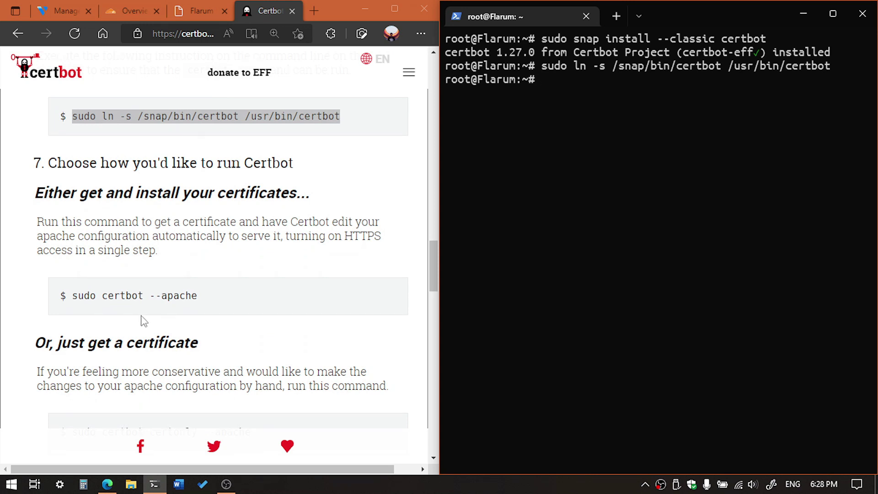
click(73, 297)
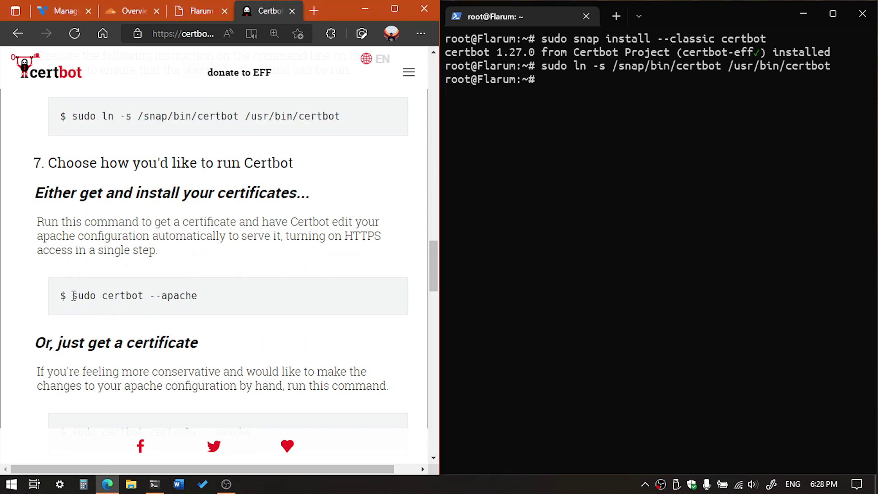
drag(74, 296, 190, 309)
key(ctrl+c)
scroll(188, 310, down, 3)
scroll(121, 308, up, 2)
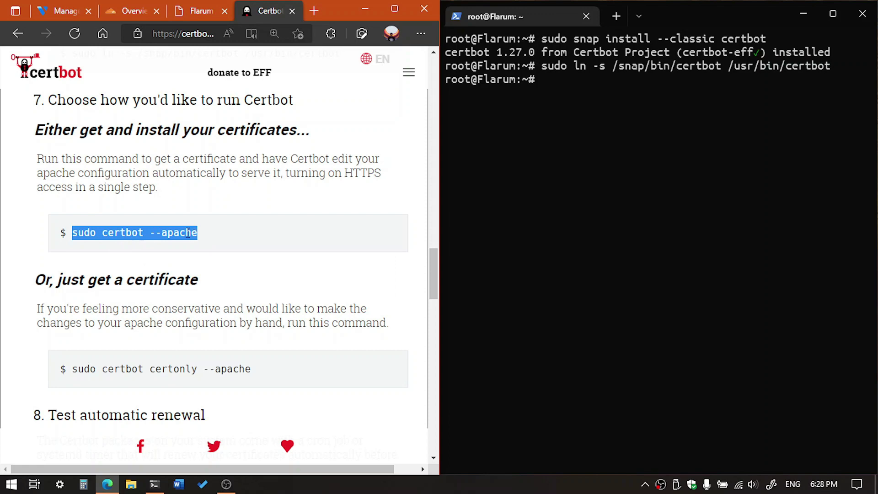
Run 'sudo certbot --apache', enter the administrator email address, and accept the terms and EFF email-sharing prompts
click(628, 220)
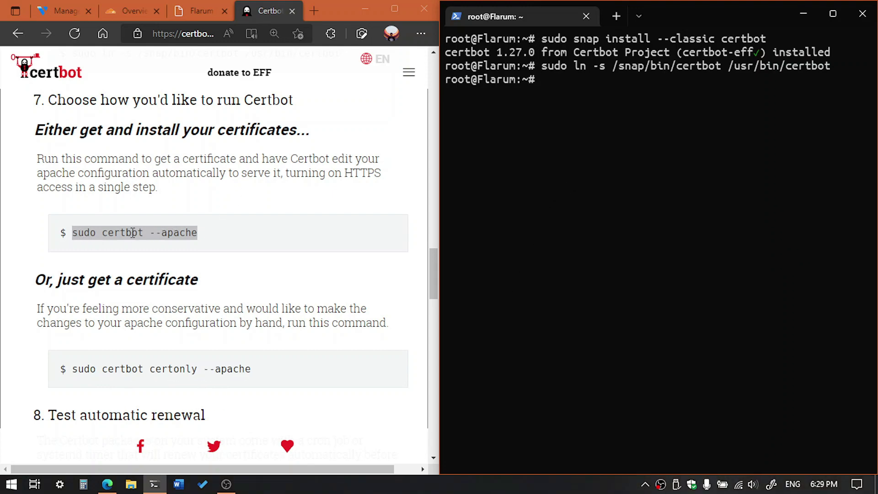
key(ctrl+v)
key(Return)
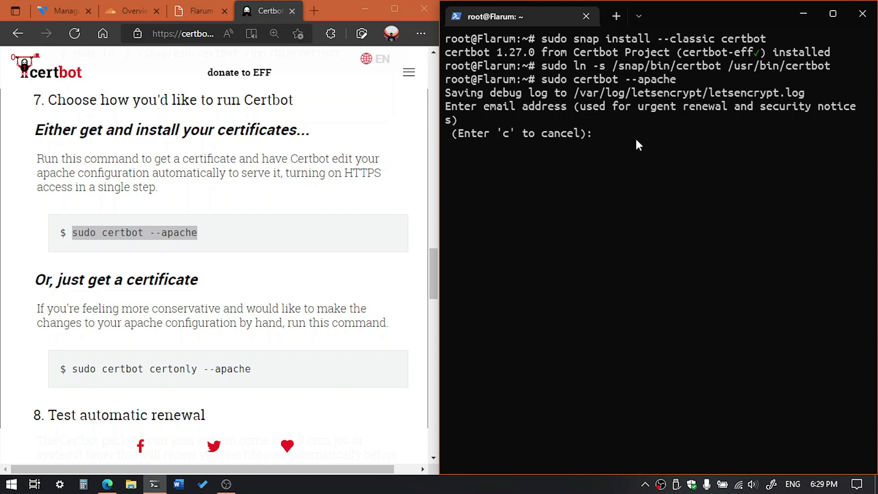
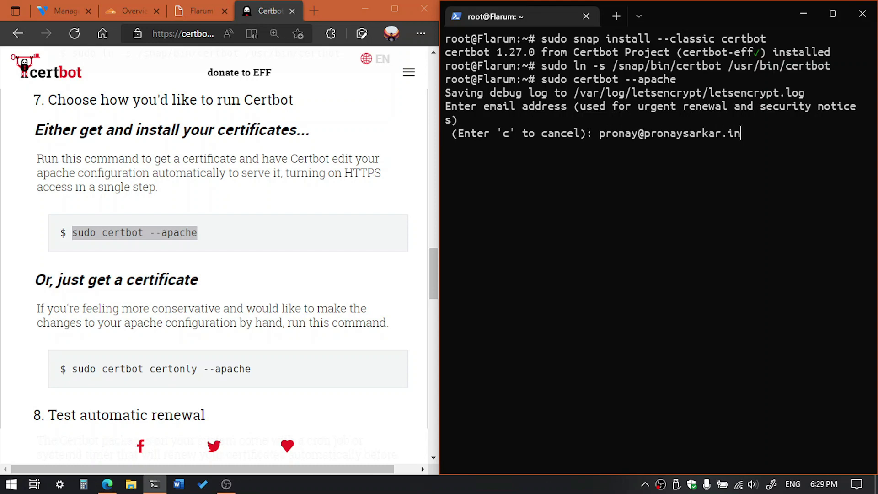
key(Return)
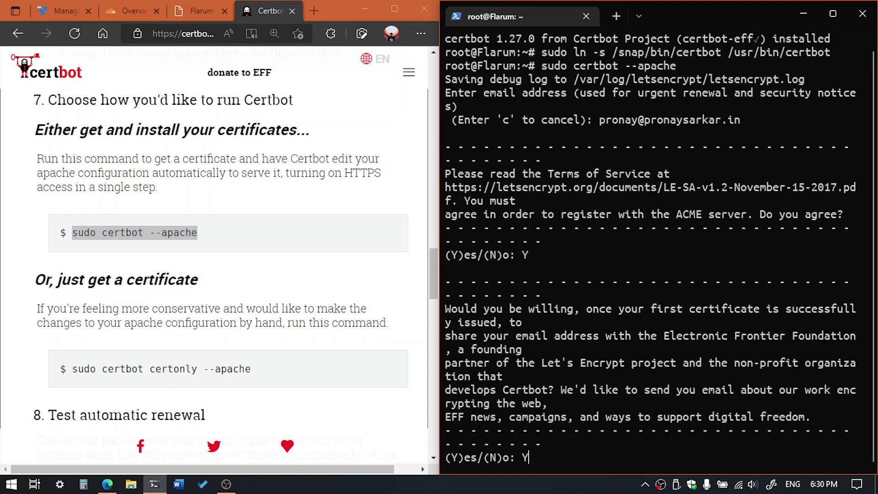
key(Return)
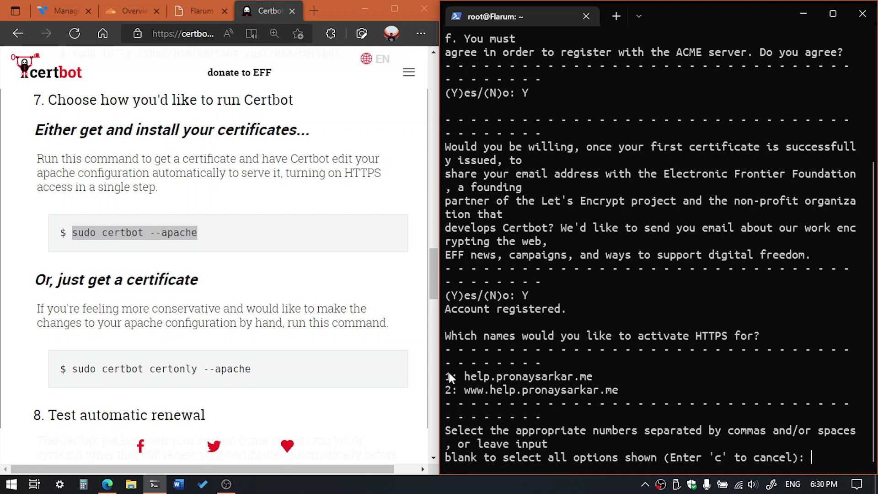
Choose option 1 to request a certificate for help.pronaysarkar.me only
drag(448, 372, 575, 388)
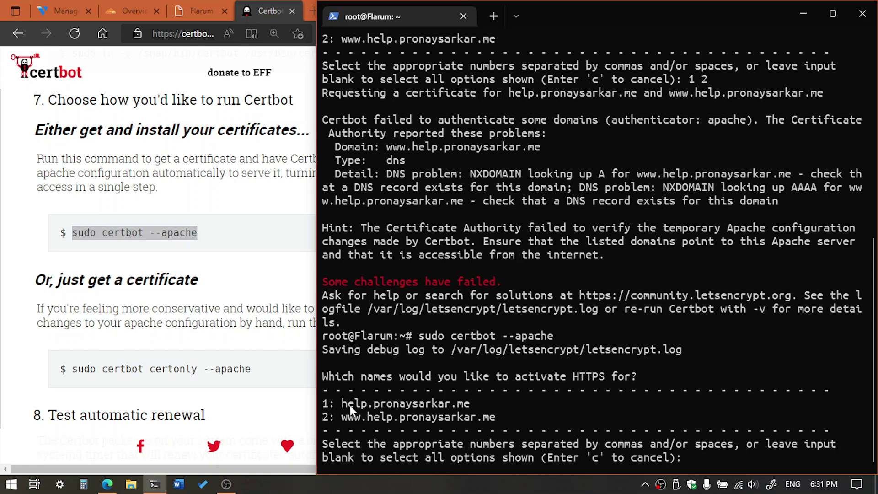
drag(347, 402, 452, 406)
click(707, 455)
text(1)
key(Return)
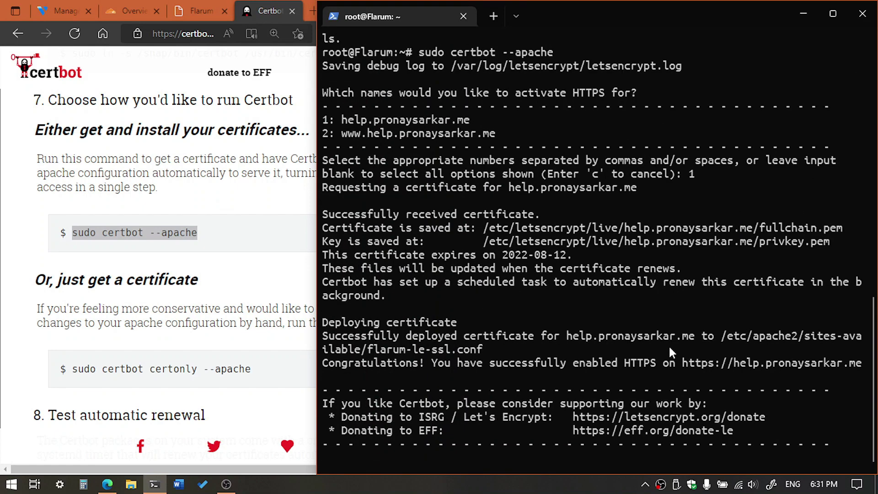
Review the successful deployment message for help.pronaysarkar.me and bring up the Flarum forum page
drag(329, 336, 609, 341)
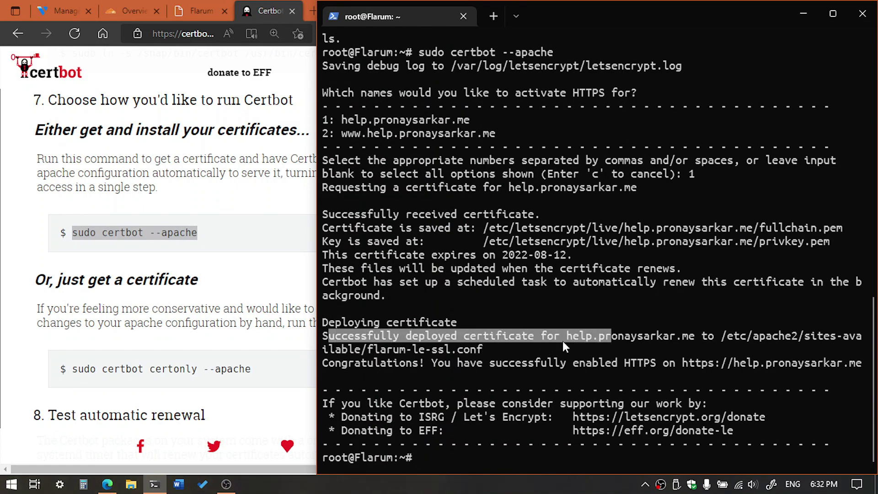
click(596, 339)
drag(705, 336, 554, 336)
click(197, 13)
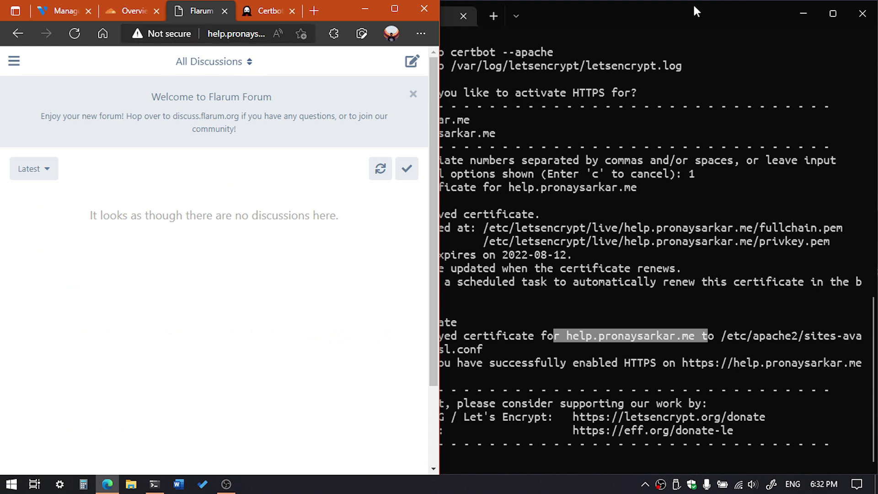
Select the 'sudo certbot renew --dry-run' command on the Certbot instructions page
click(263, 11)
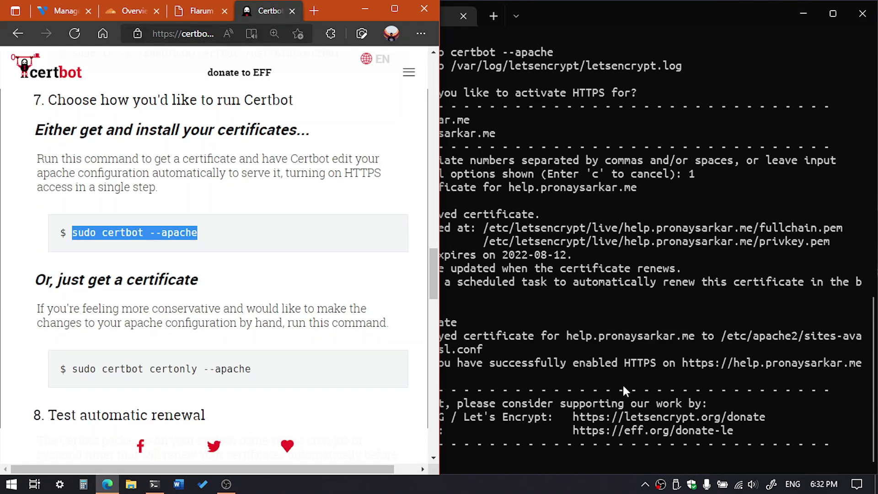
click(558, 451)
scroll(167, 237, down, 4)
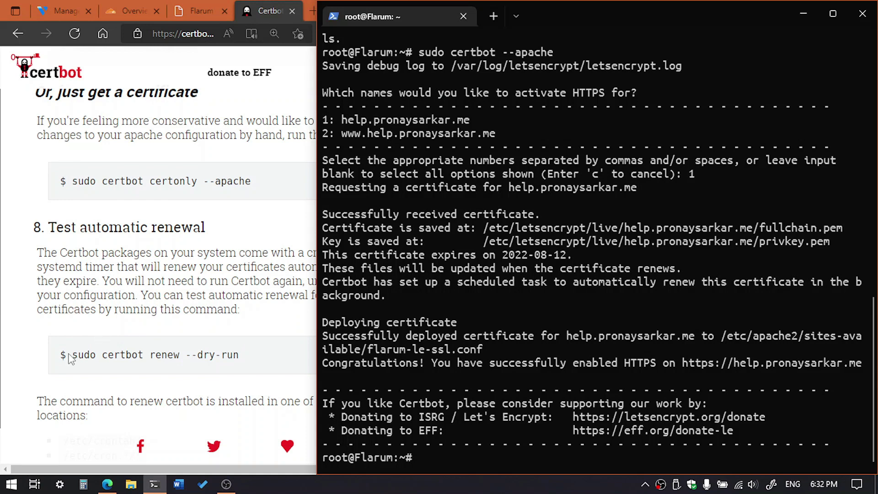
drag(69, 355, 247, 360)
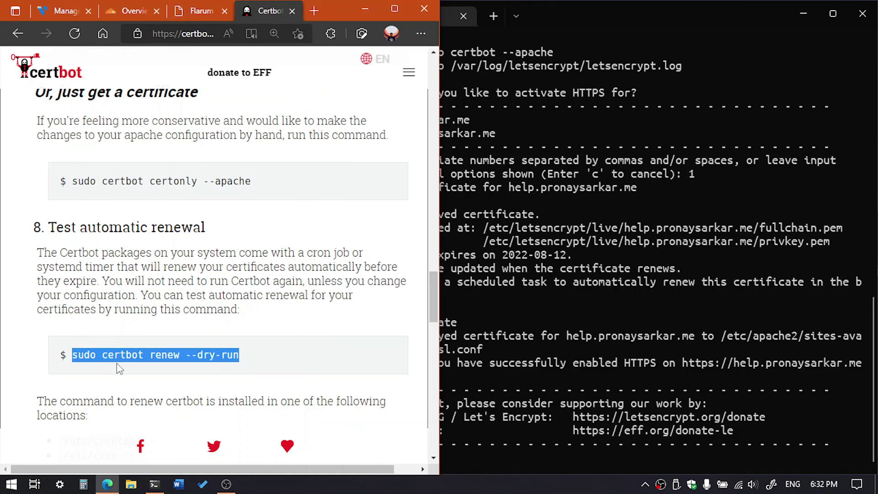
Clear the terminal and run the 'sudo certbot renew --dry-run' renewal test
click(541, 463)
text(clear)
key(Return)
text(sudo certbot renew --dry-run)
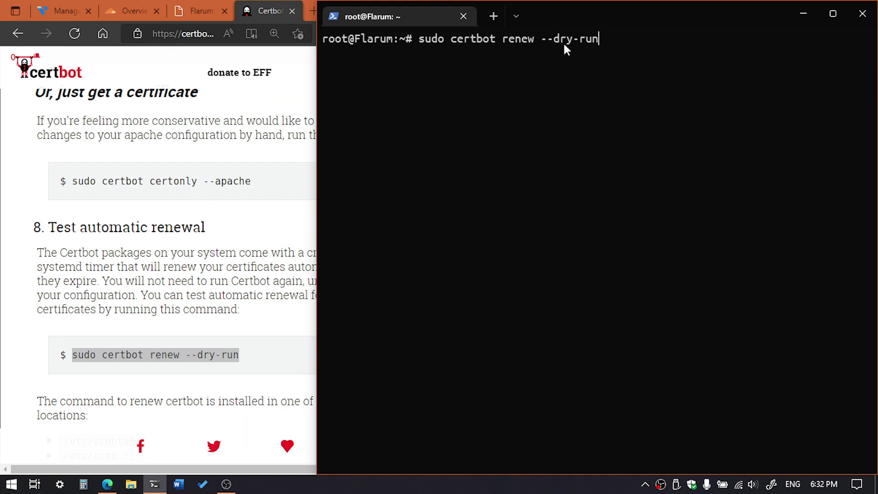
key(Return)
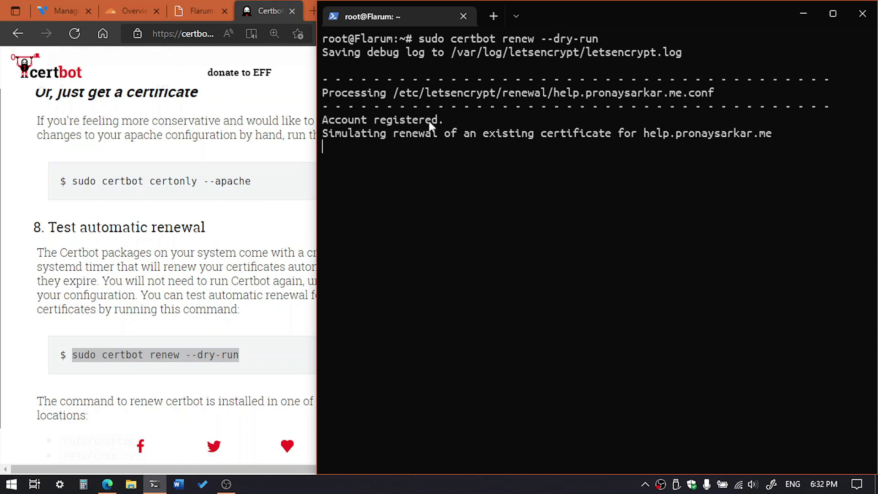
drag(316, 179, 455, 181)
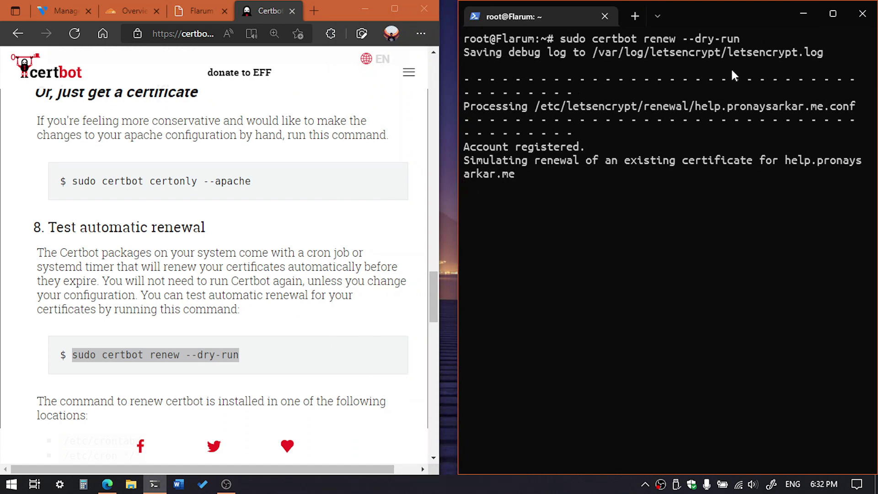
Switch pronaysarkar.me's Cloudflare SSL/TLS encryption mode from Flexible to Full
click(801, 14)
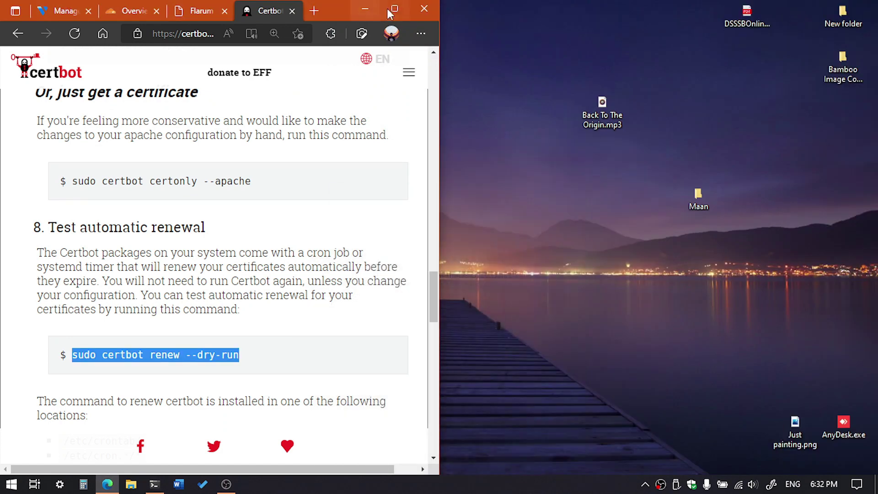
click(395, 9)
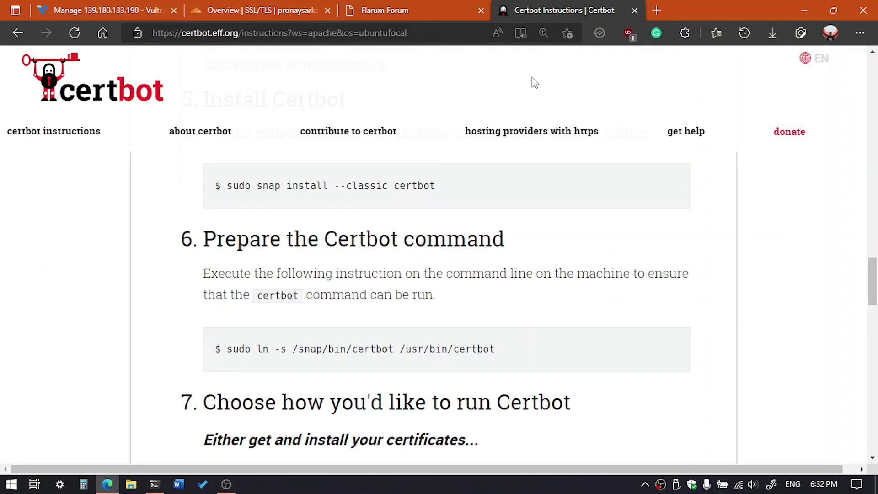
click(312, 5)
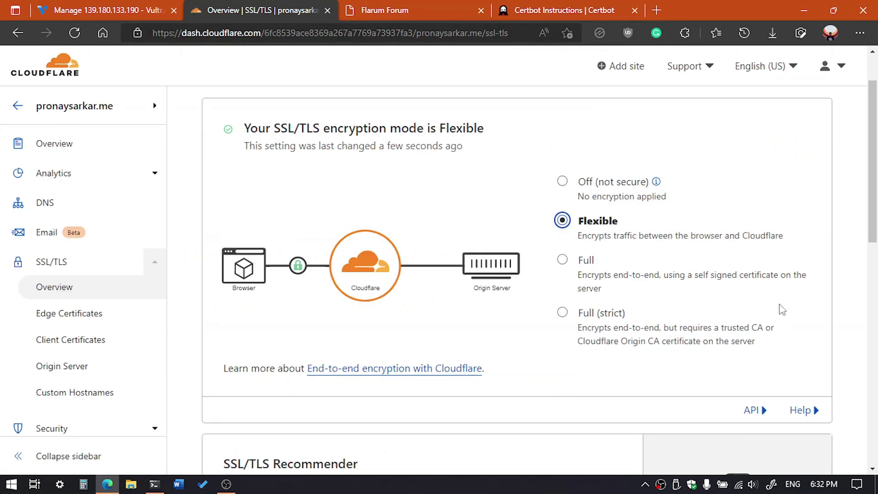
scroll(513, 229, down, 1)
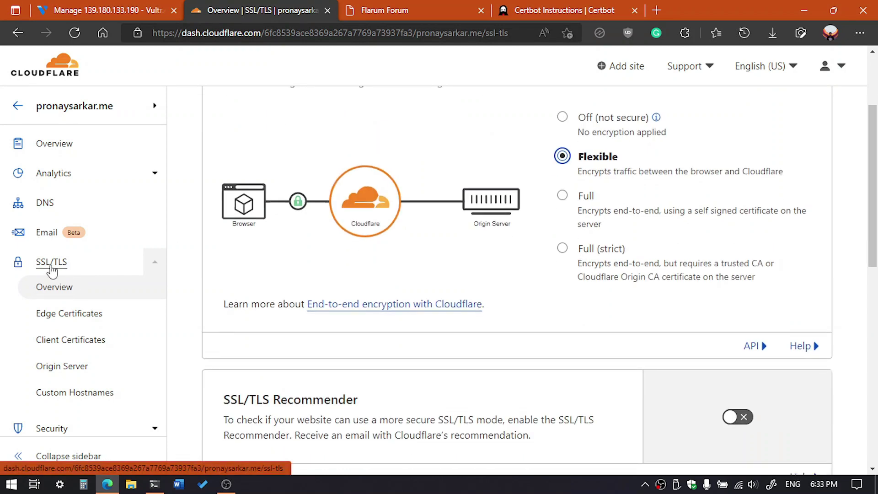
click(51, 277)
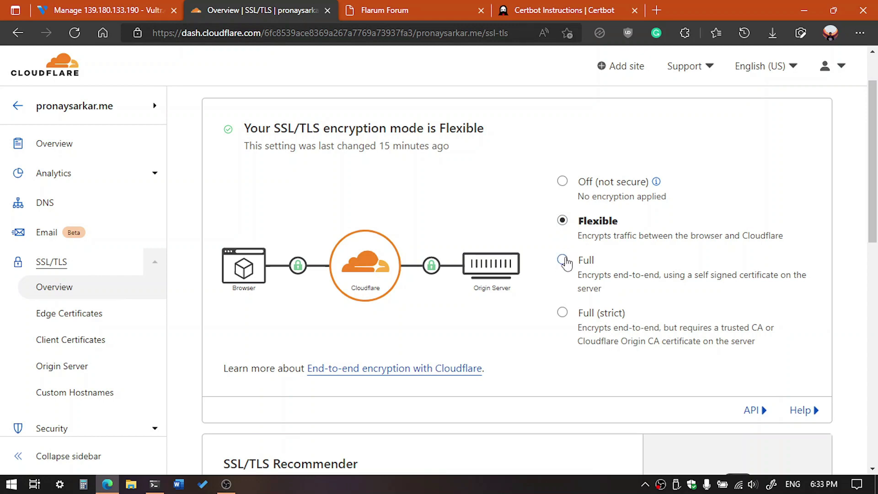
click(563, 261)
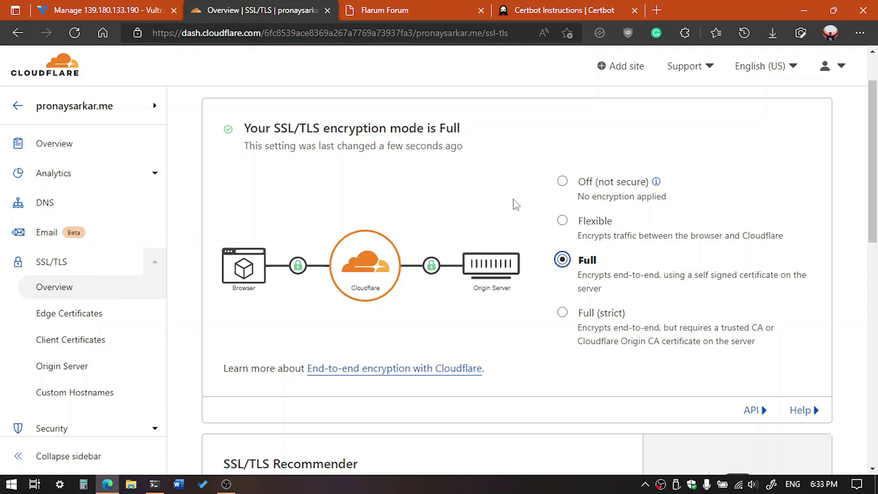
click(406, 9)
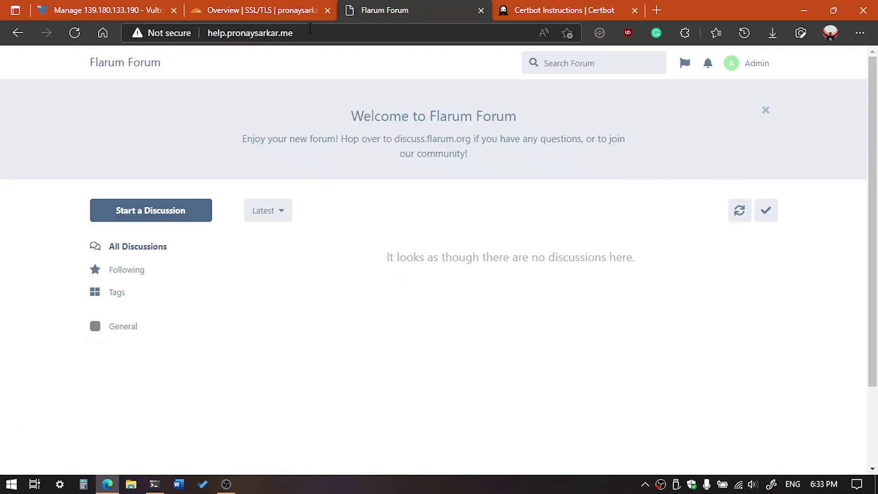
click(311, 28)
key(Home)
text(https)
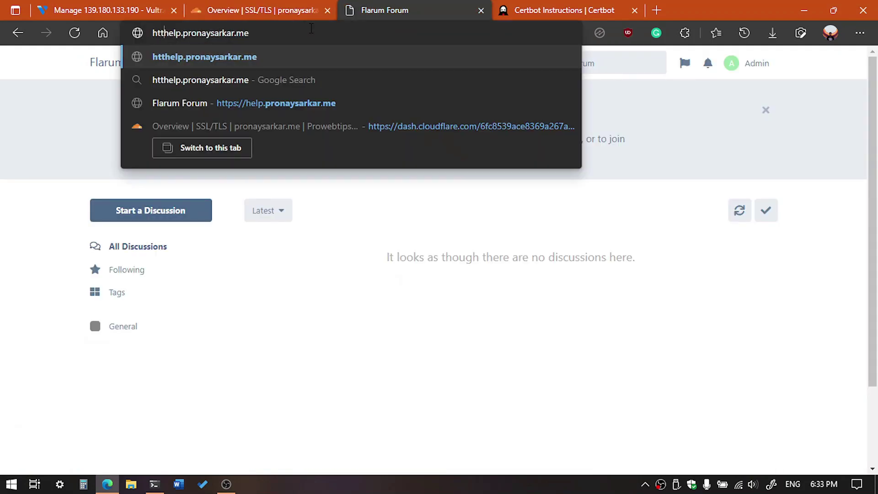
text(://)
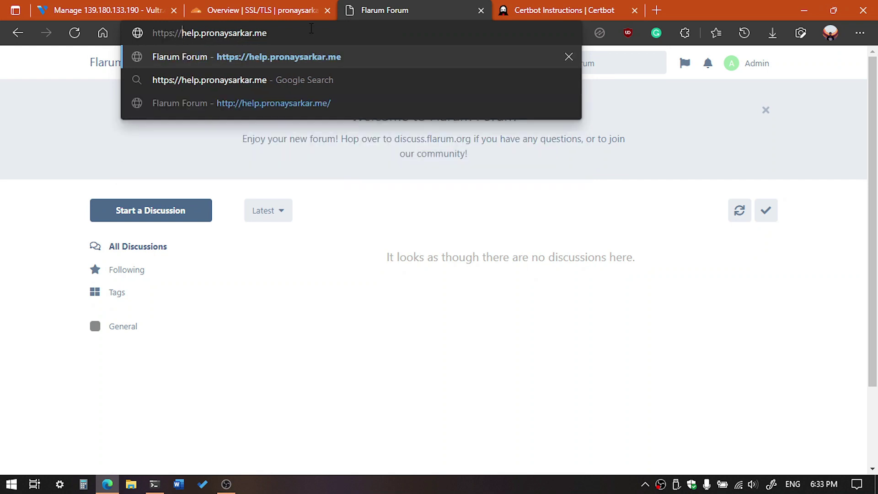
key(Return)
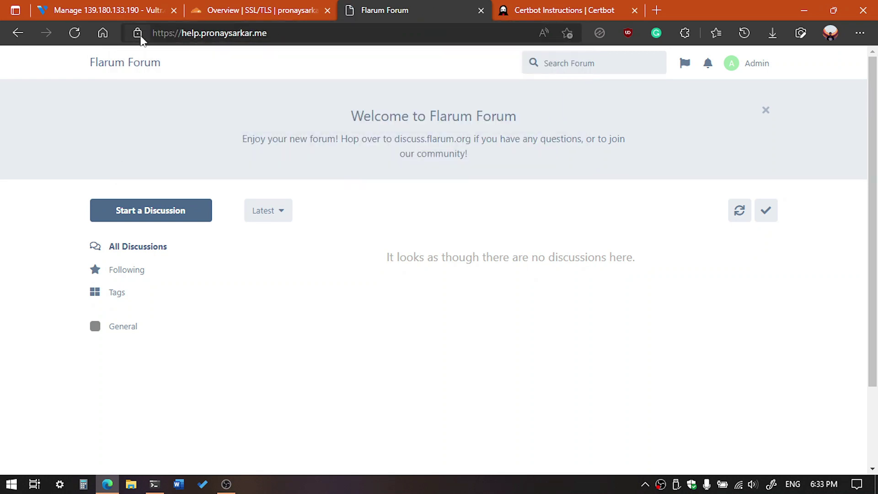
Inspect the forum's secure-connection certificate, close it, and go to Cloudflare's DNS records
click(137, 33)
click(215, 80)
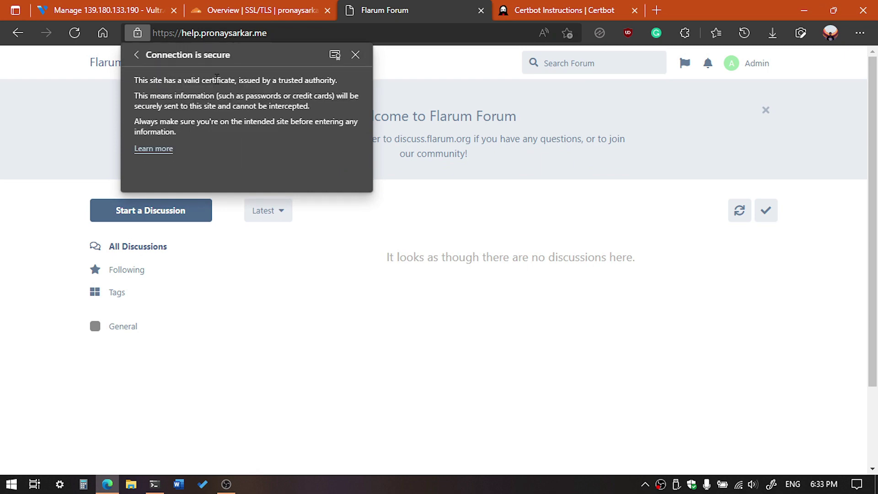
click(335, 54)
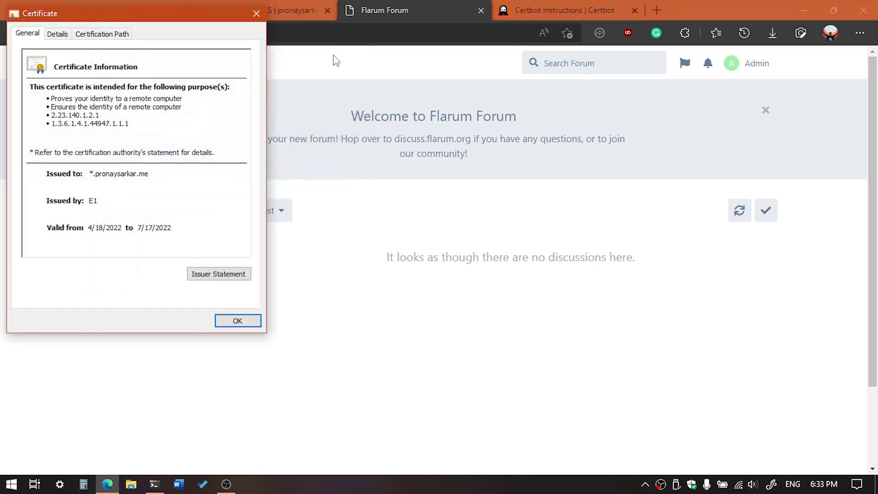
click(256, 13)
click(283, 33)
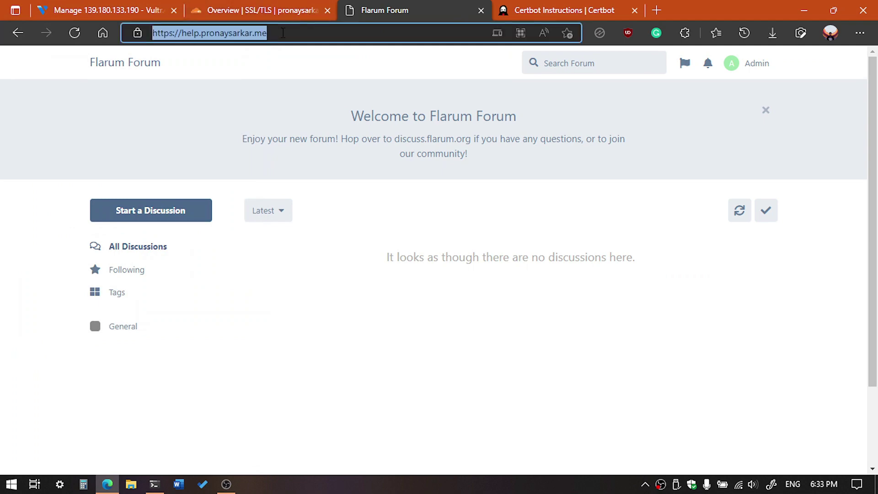
click(243, 4)
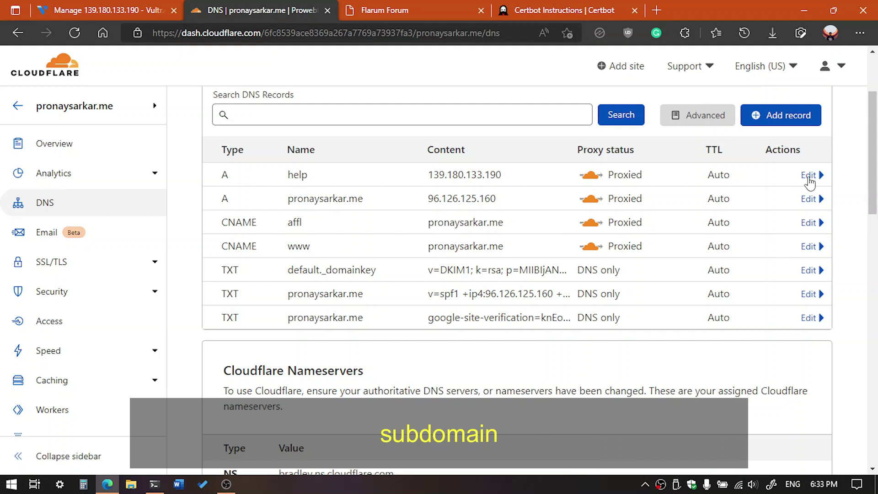
Change the help A record's proxy status from Proxied to DNS only and save it
click(809, 175)
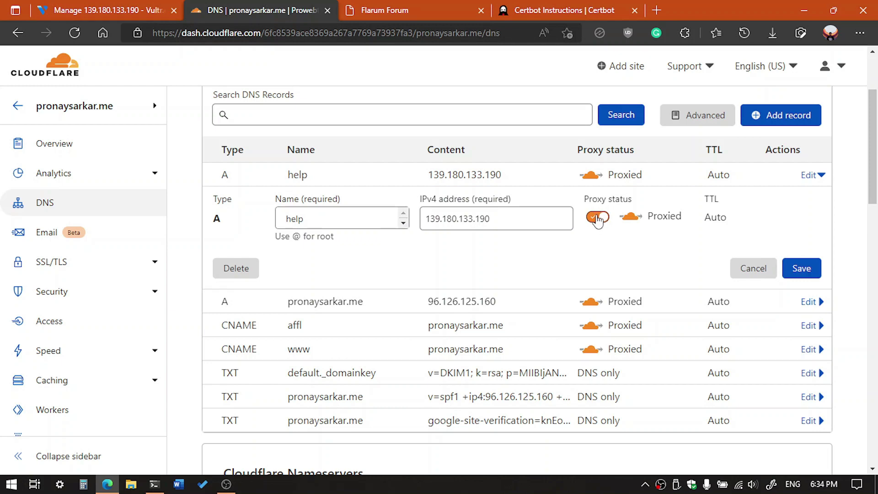
click(598, 217)
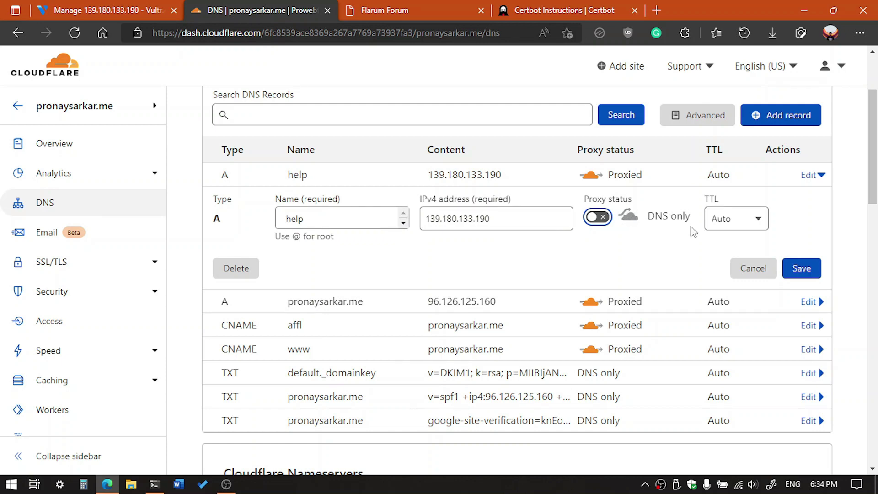
click(798, 268)
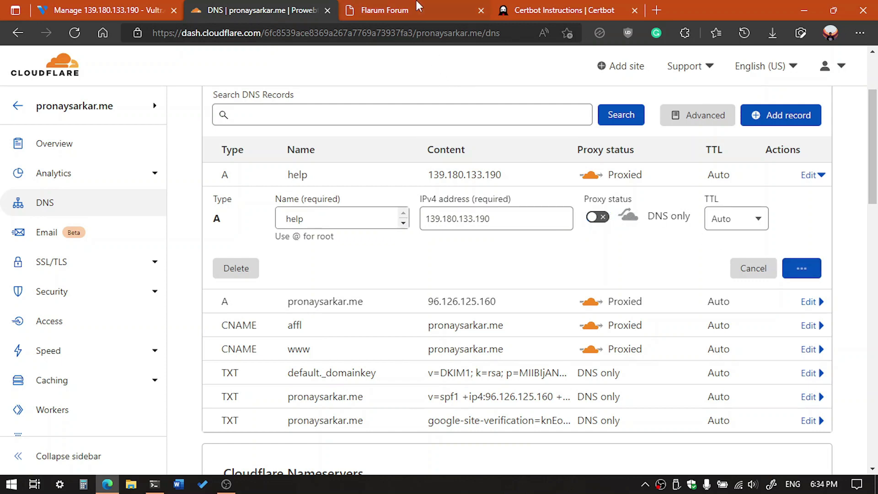
click(396, 8)
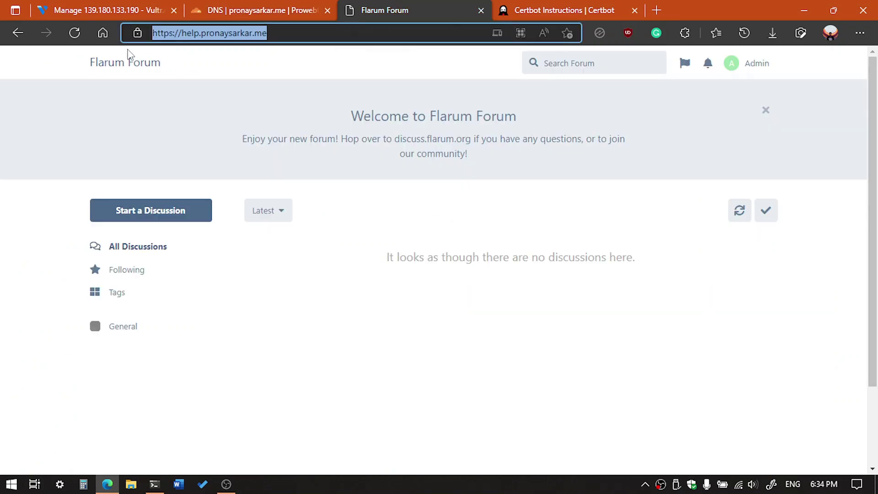
click(73, 33)
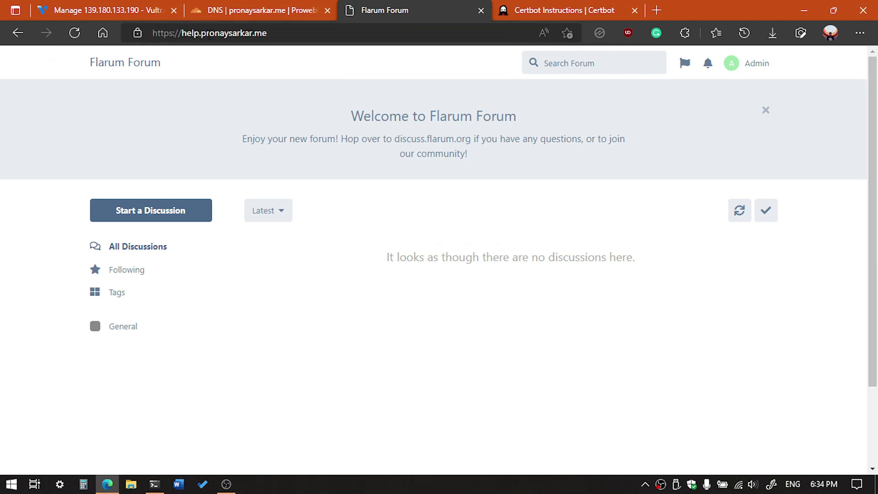
click(246, 7)
click(423, 7)
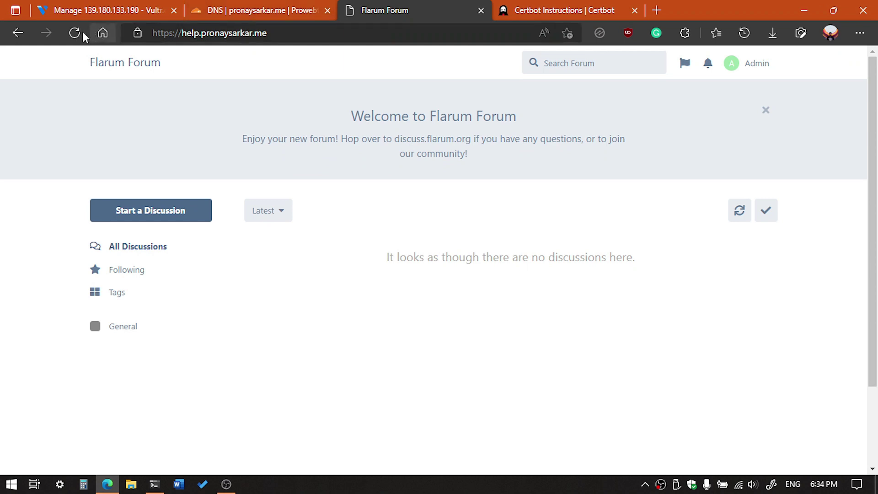
click(137, 33)
click(226, 87)
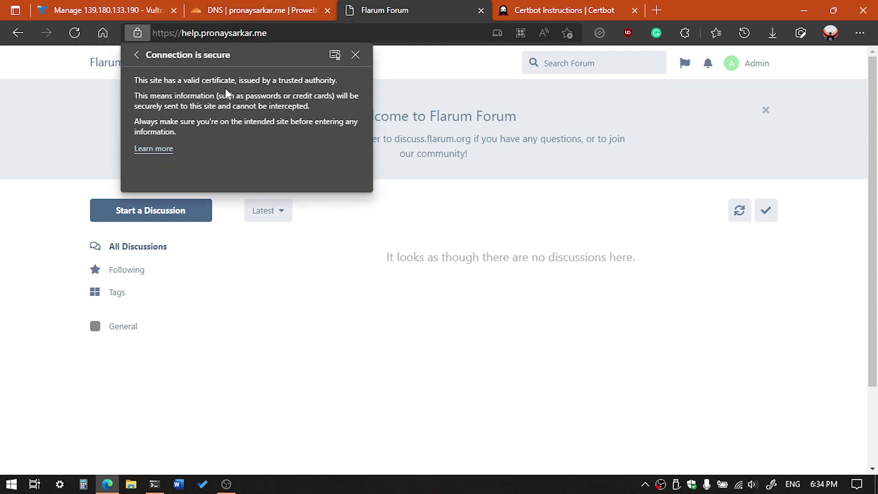
click(334, 54)
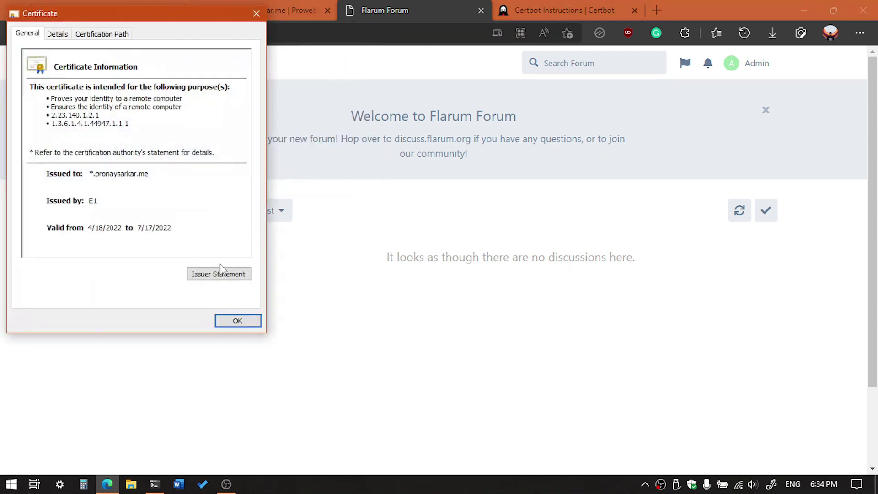
click(224, 322)
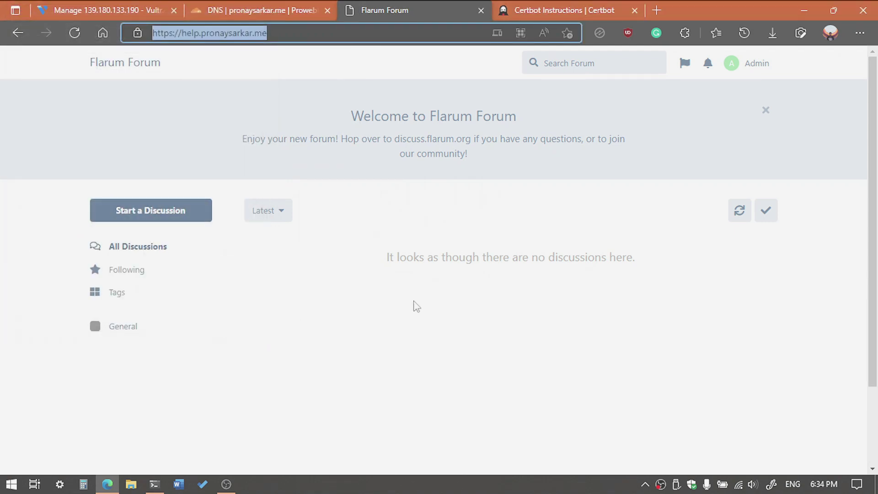